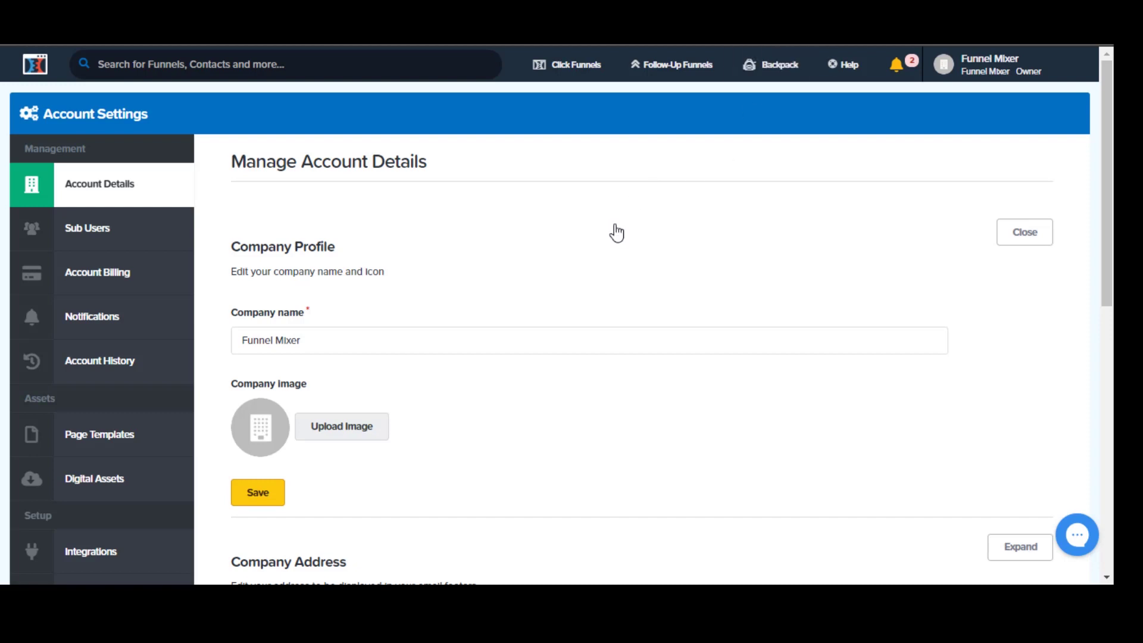
scroll(615, 234, down, 5)
scroll(615, 234, up, 5)
scroll(615, 234, down, 6)
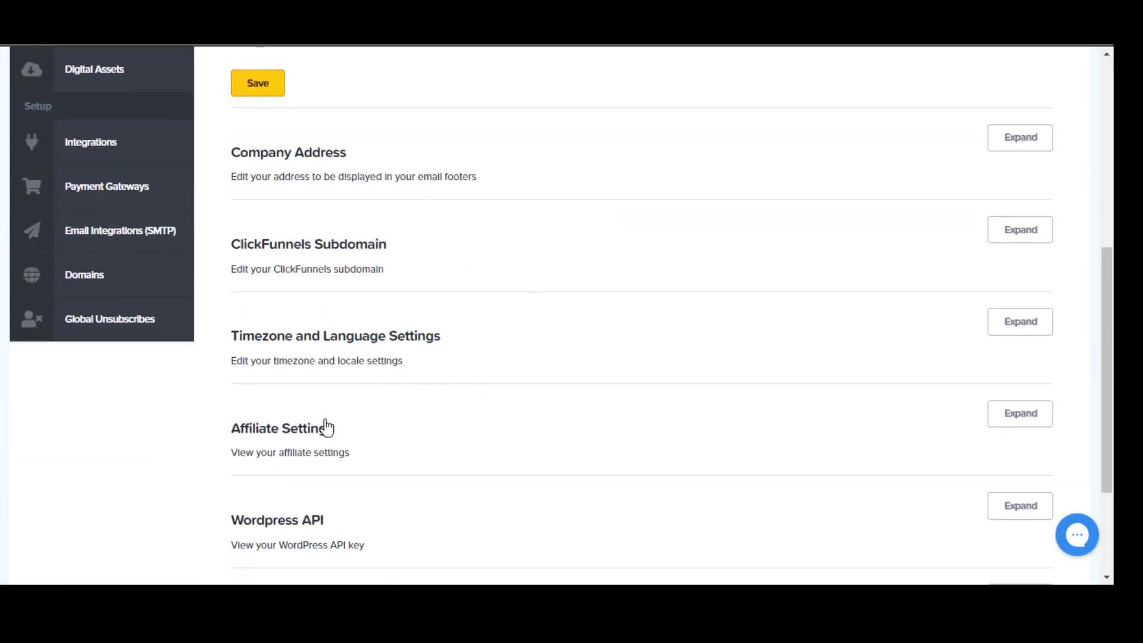
scroll(291, 360, up, 6)
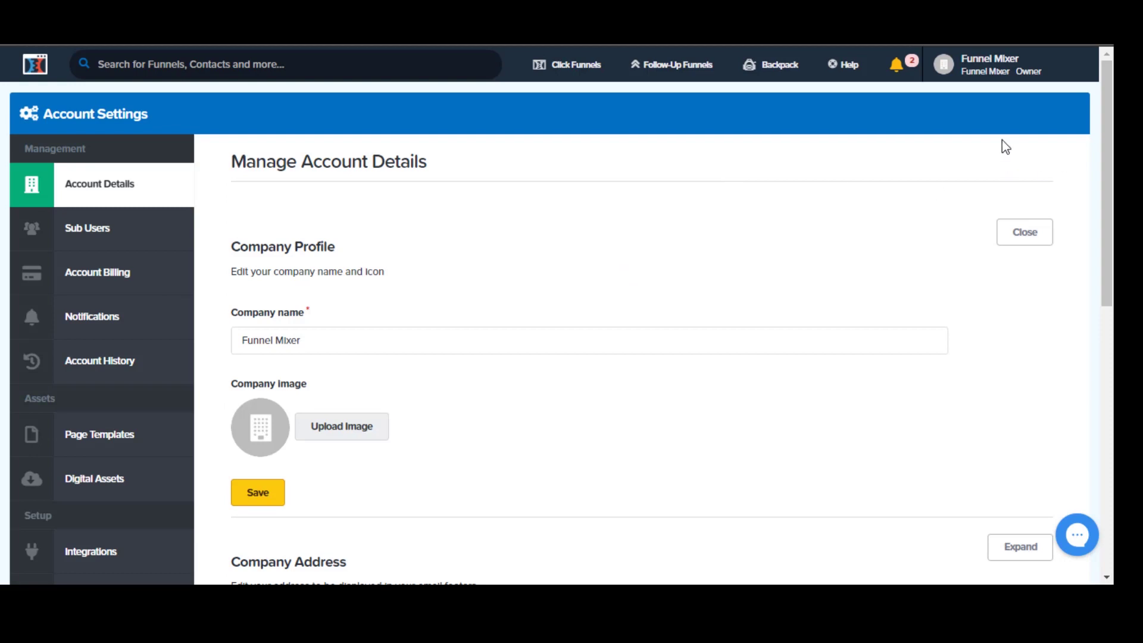
- Open the Payment Gateways section of the account settings
click(952, 70)
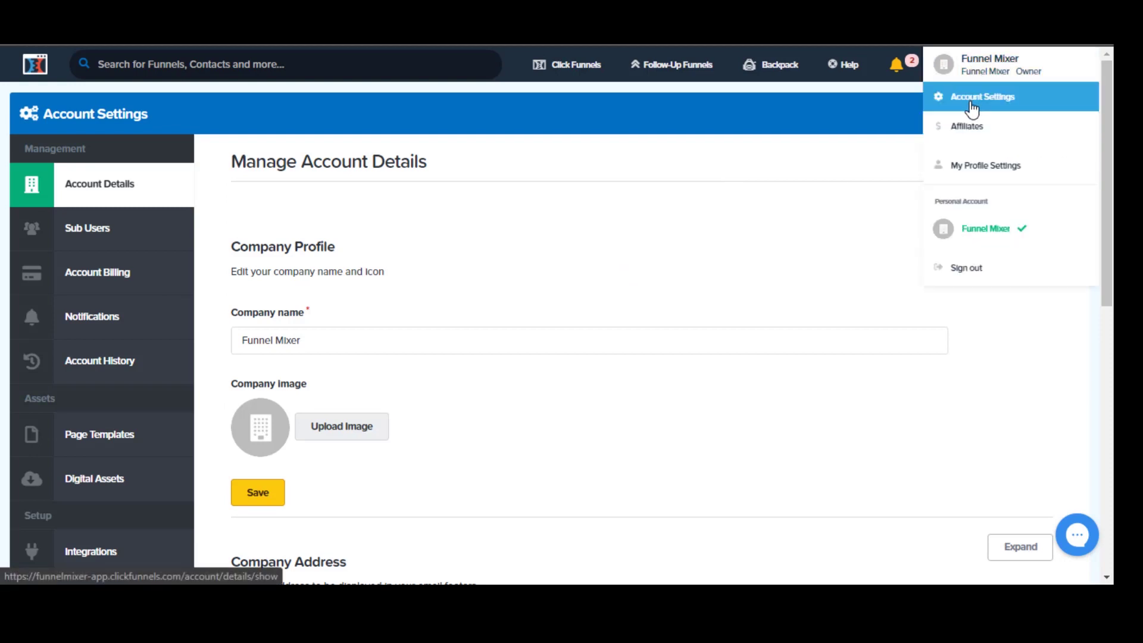
scroll(166, 352, down, 4)
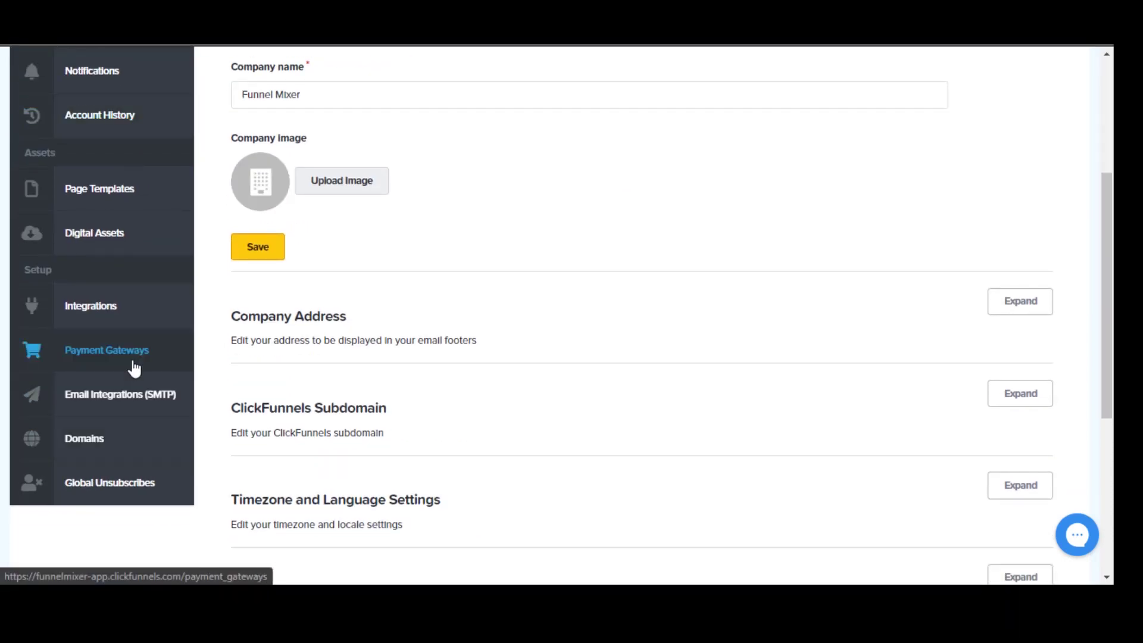
click(135, 367)
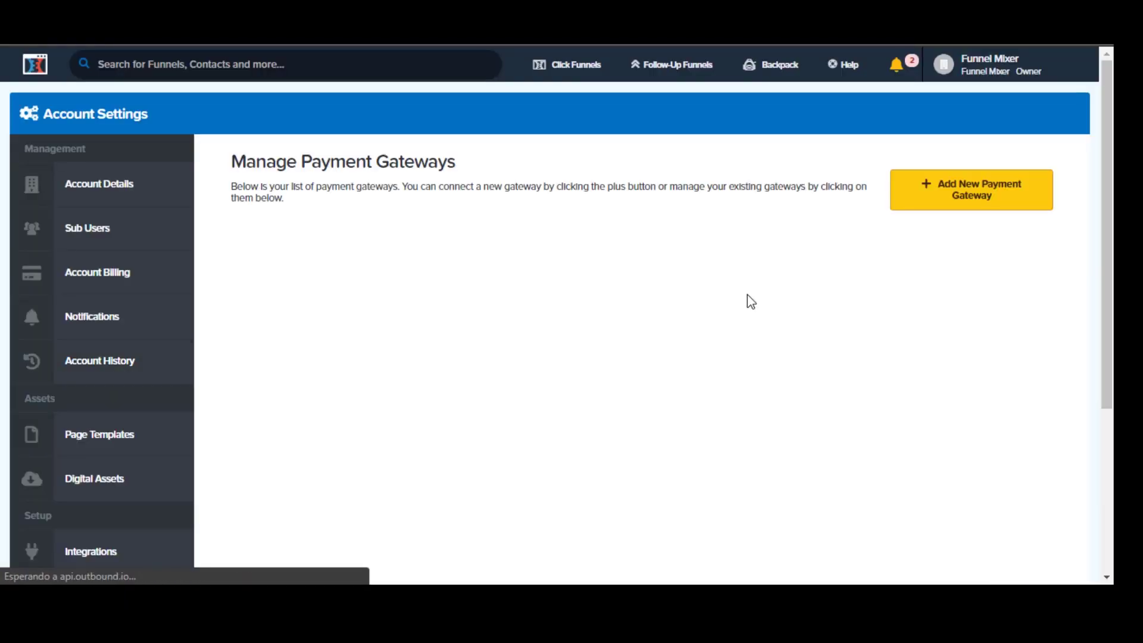
- Start adding a new payment gateway and choose PayPal V2 from the available gateways
click(983, 205)
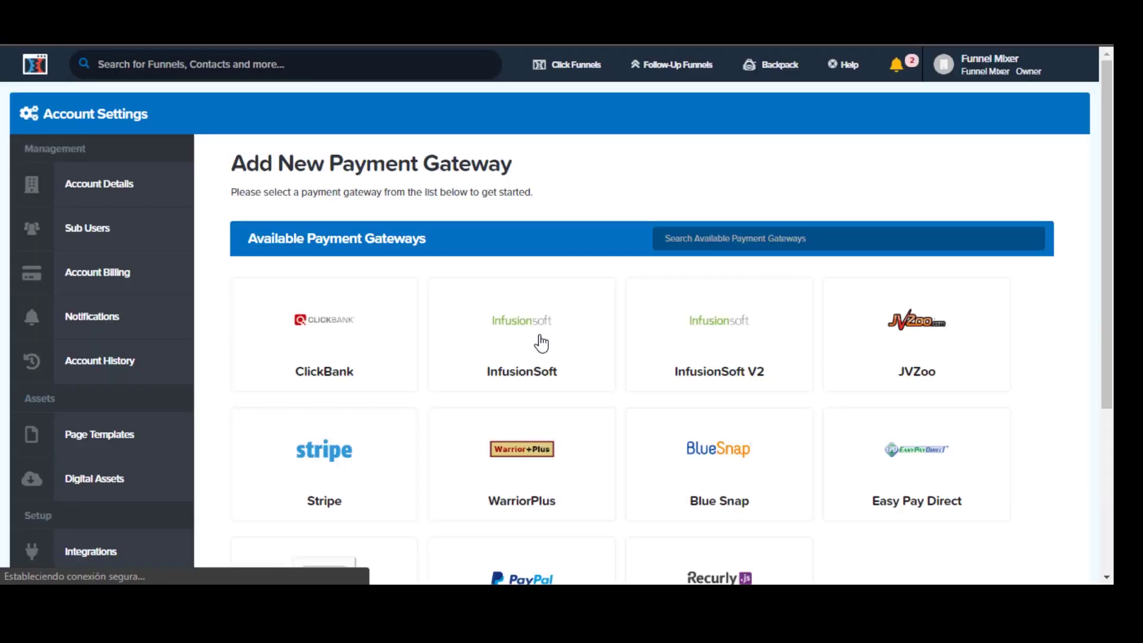
scroll(539, 335, down, 1)
scroll(539, 334, down, 3)
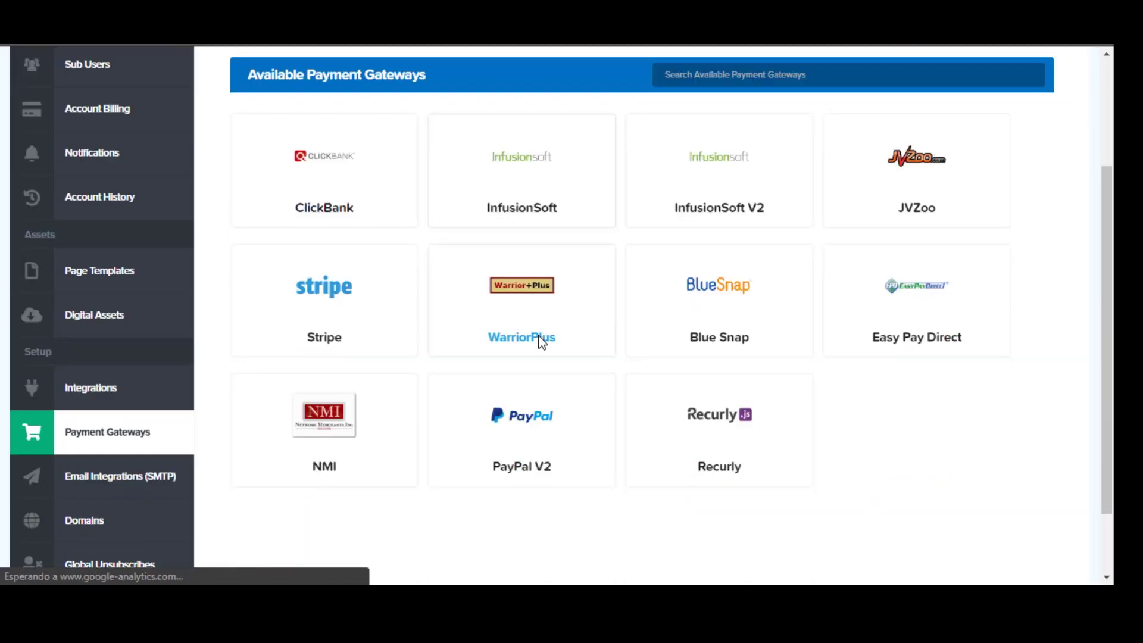
click(545, 429)
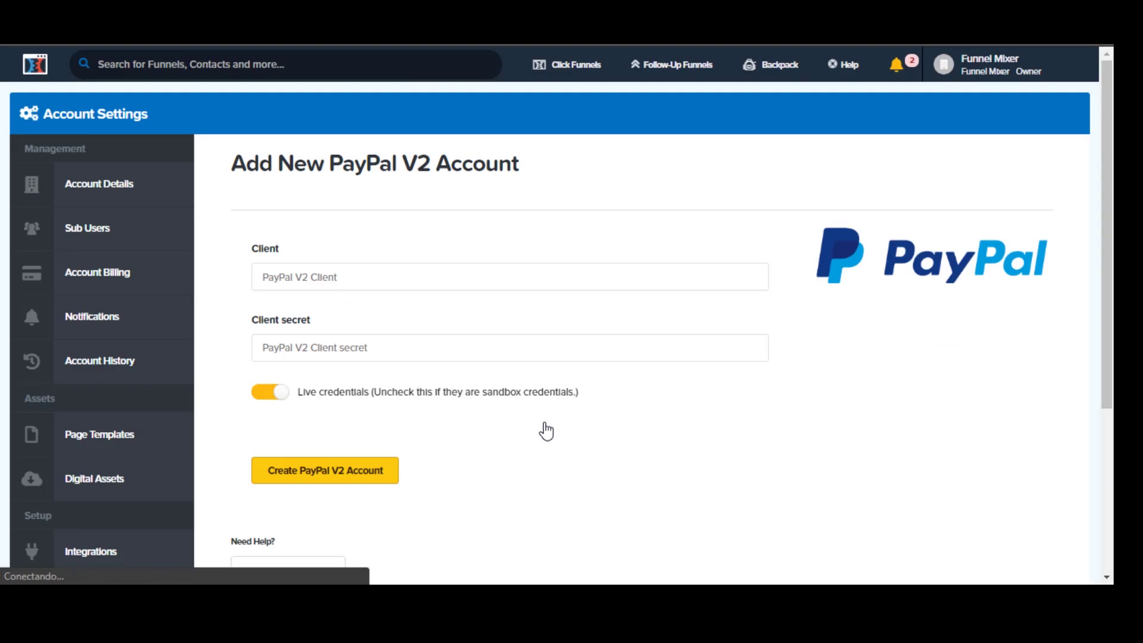
click(535, 276)
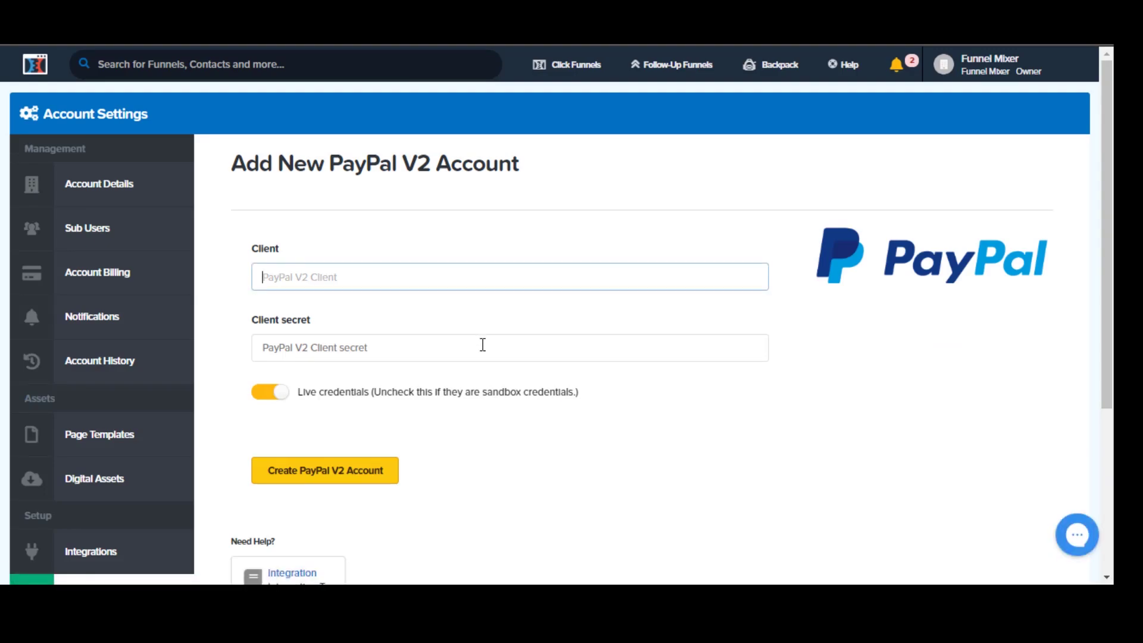
click(482, 343)
click(503, 279)
- Switch to the Google results for "paypal developer" and open the PayPal Developer Documentation site
key(alt+Tab)
key(alt+Tab)
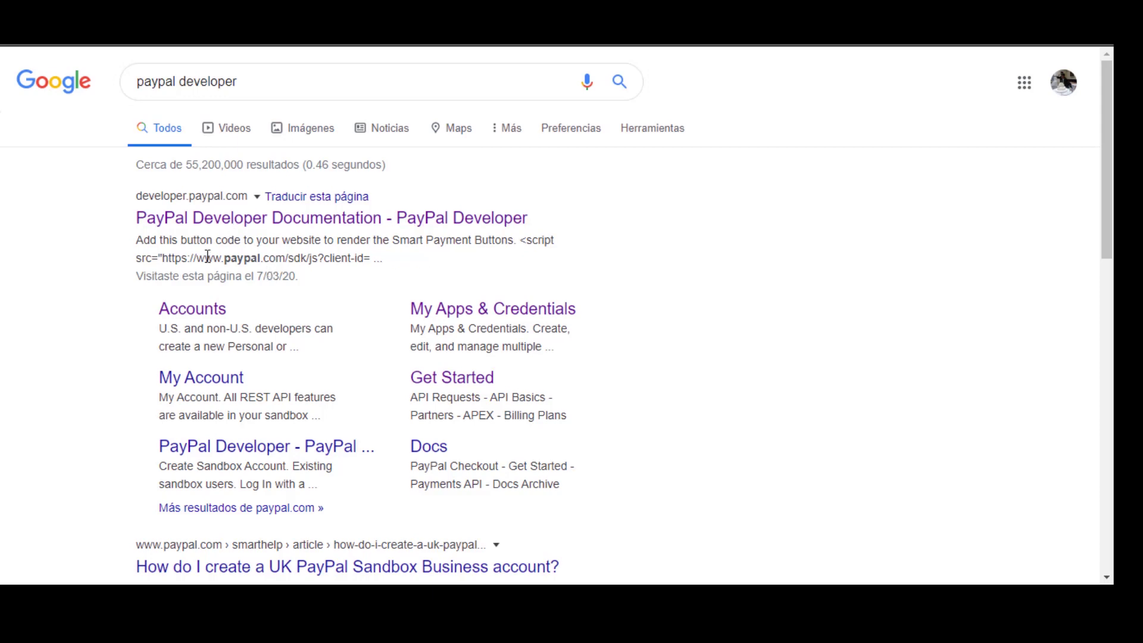
scroll(87, 298, down, 3)
scroll(84, 296, up, 3)
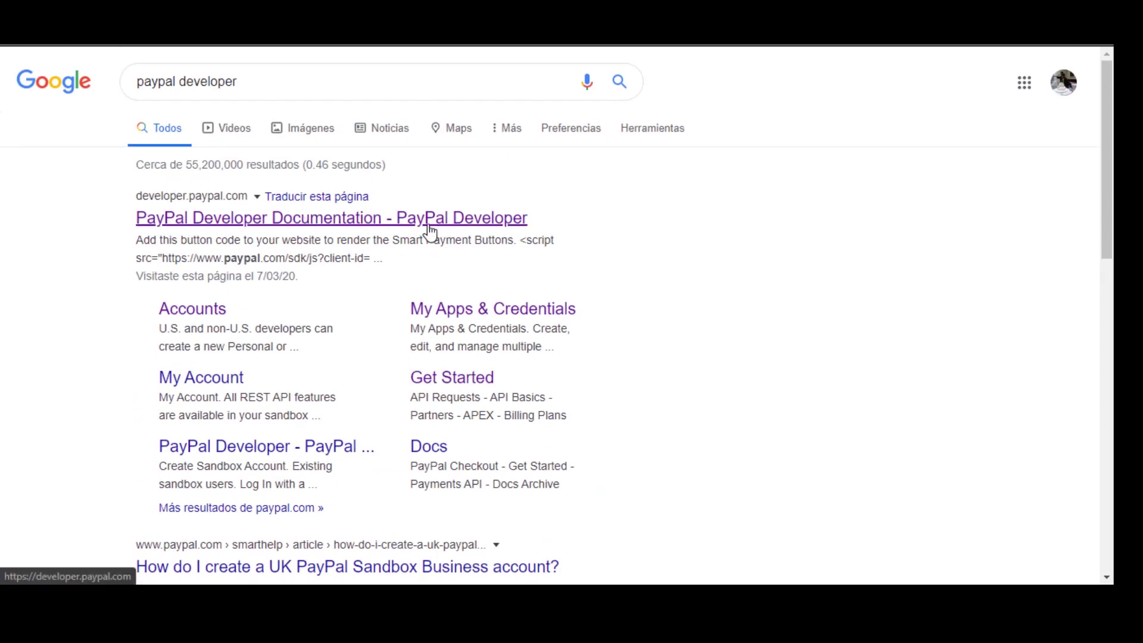
click(431, 225)
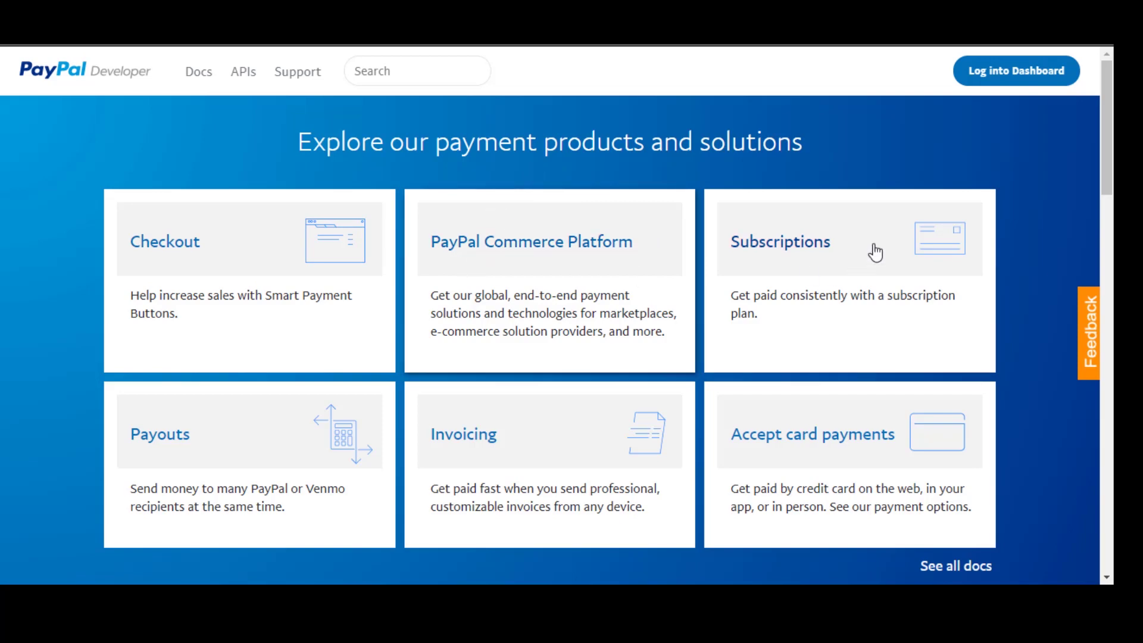
- Log into the PayPal Developer dashboard by entering the account password for the prefilled e-mail
click(1022, 76)
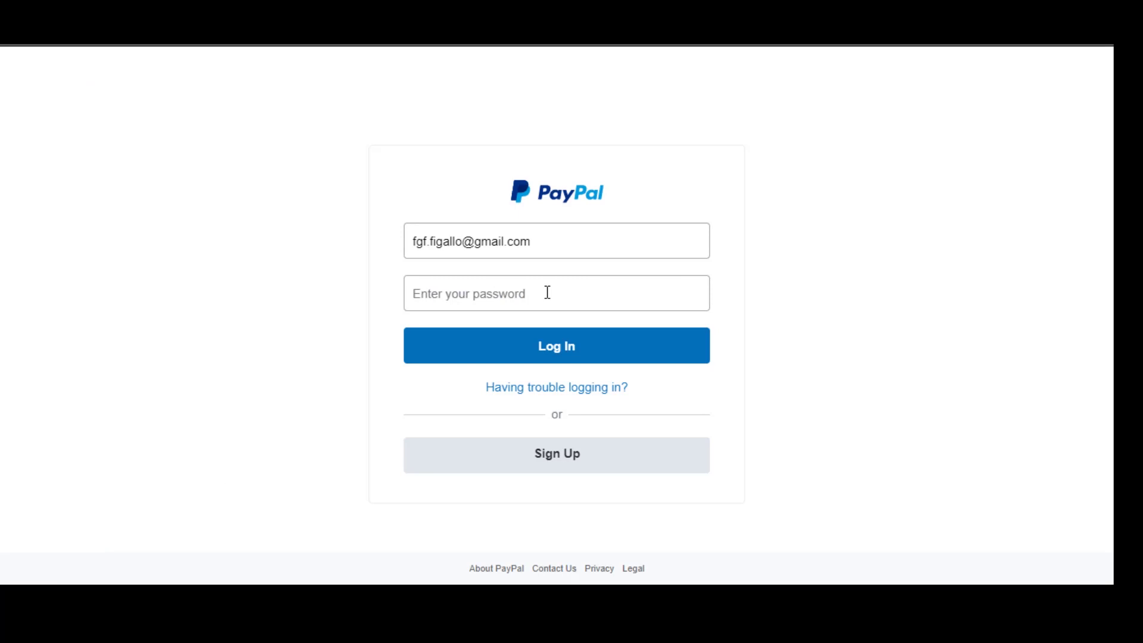
click(547, 292)
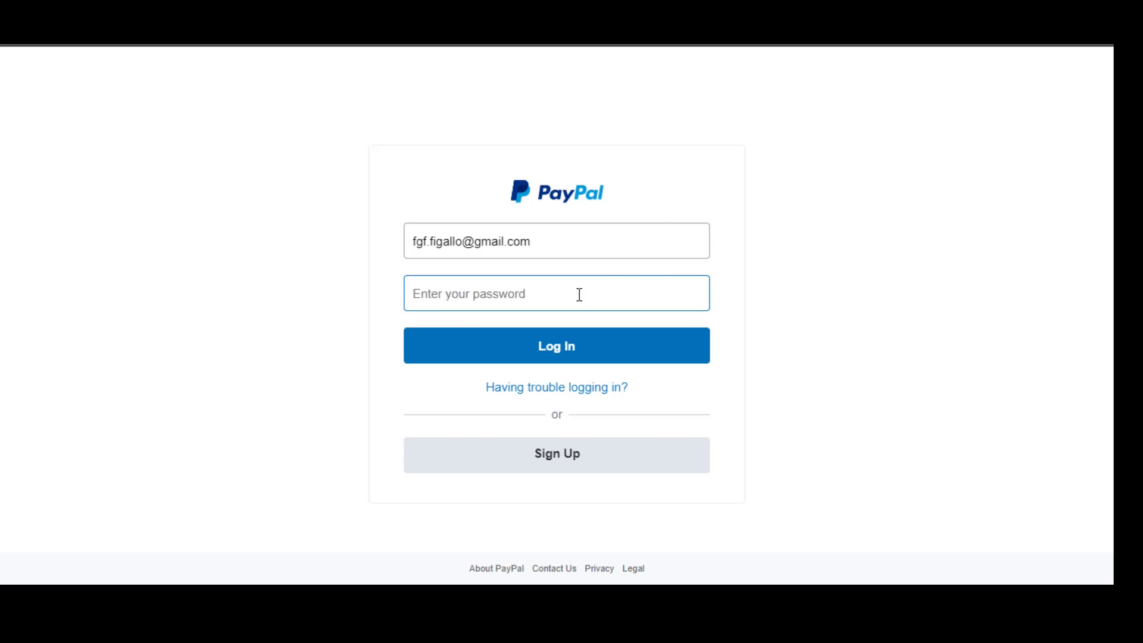
text(••)
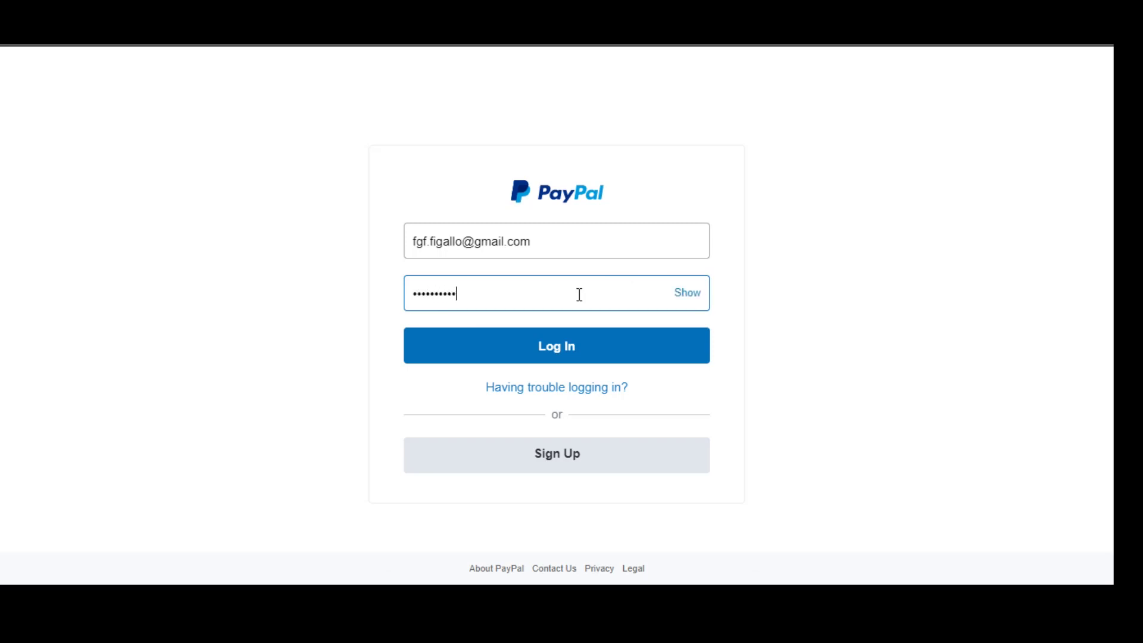
key(Return)
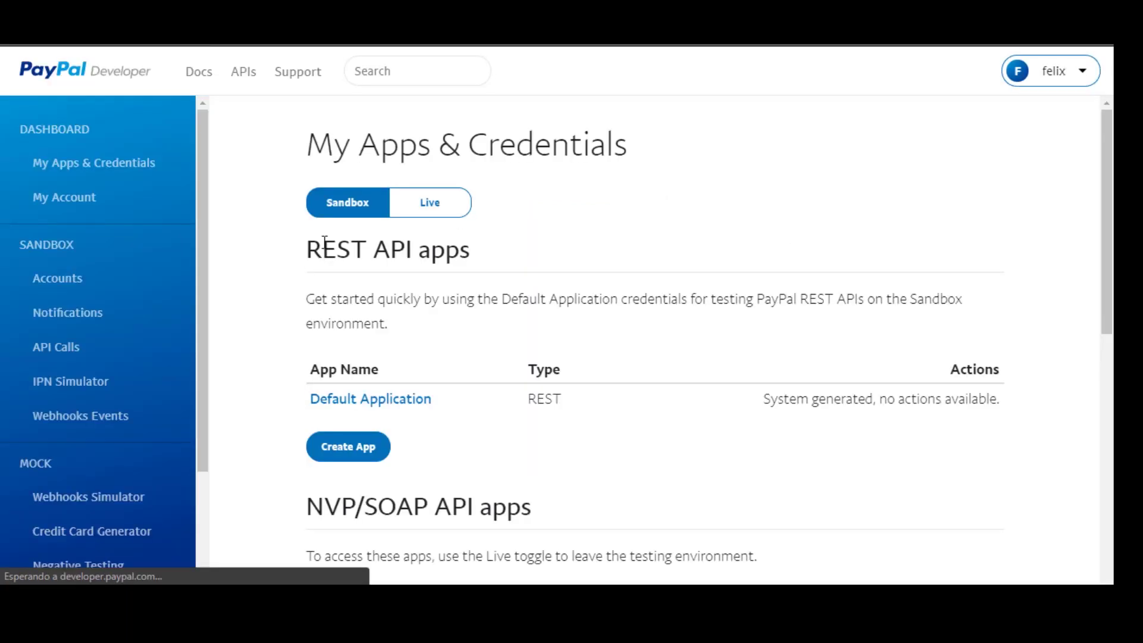
- Examine the My Apps & Credentials page in the Sandbox and Live environments, returning to Sandbox
scroll(305, 295, down, 3)
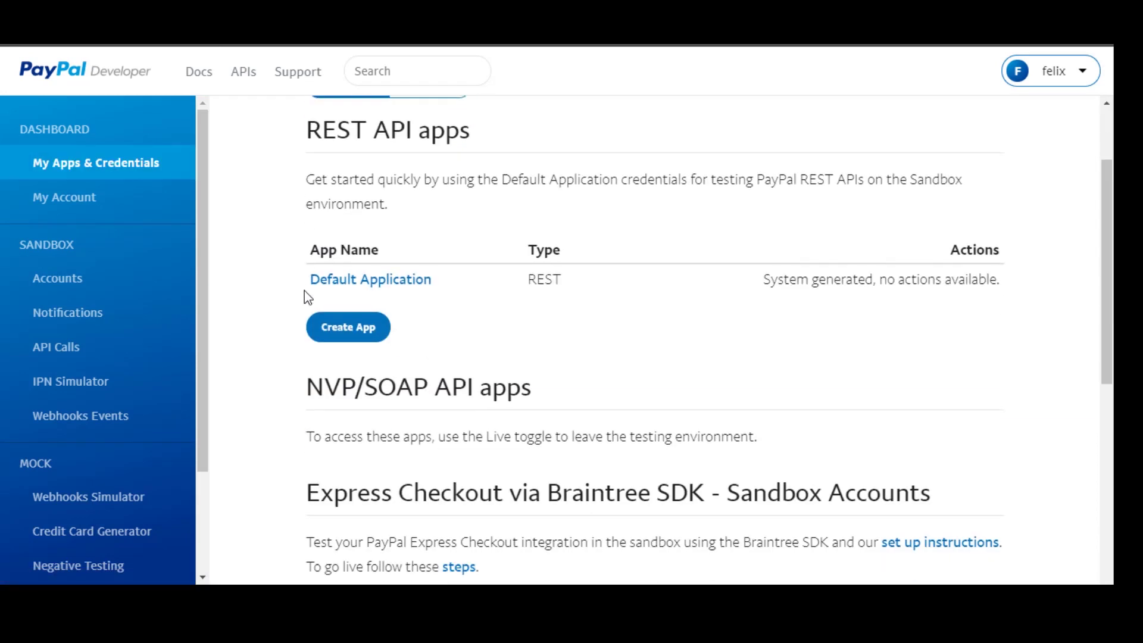
scroll(304, 295, up, 3)
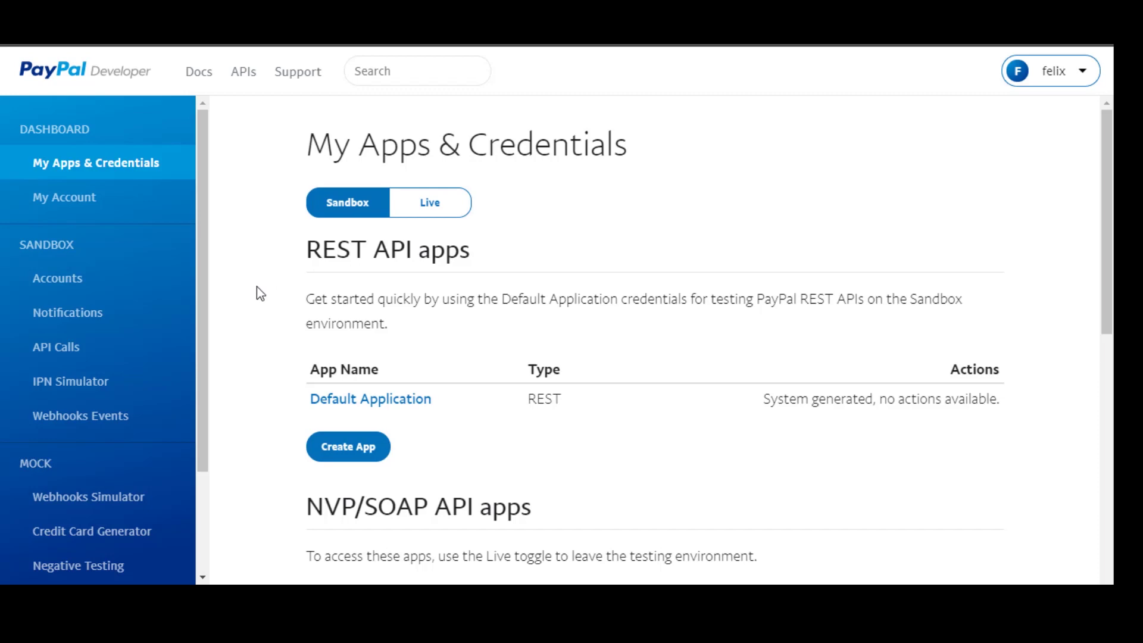
scroll(256, 287, down, 10)
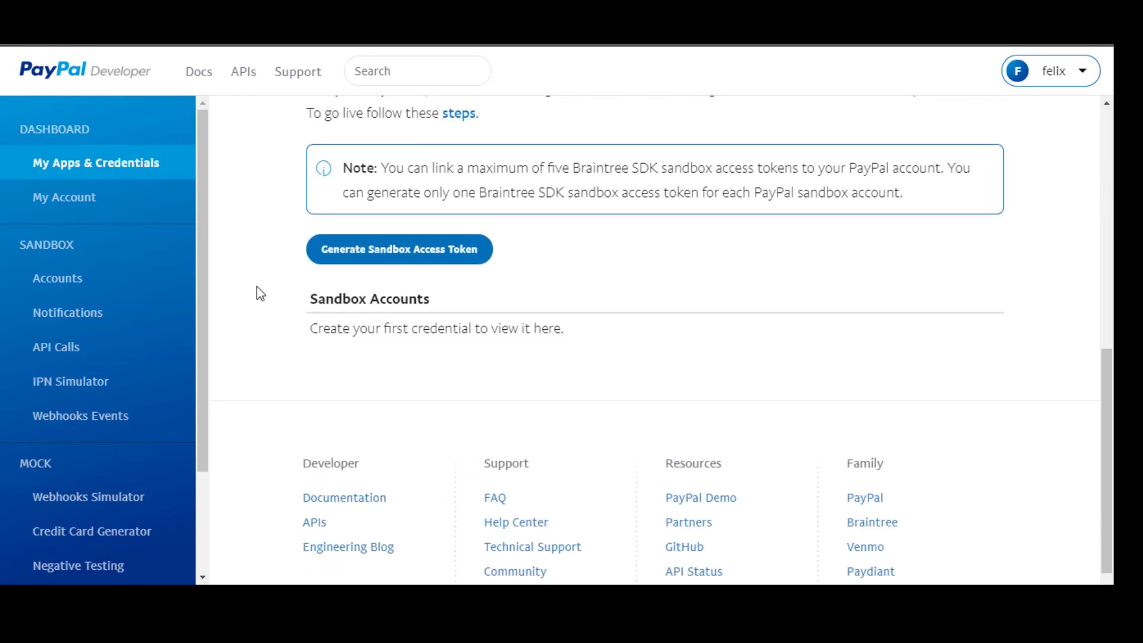
scroll(257, 288, up, 7)
scroll(257, 287, up, 3)
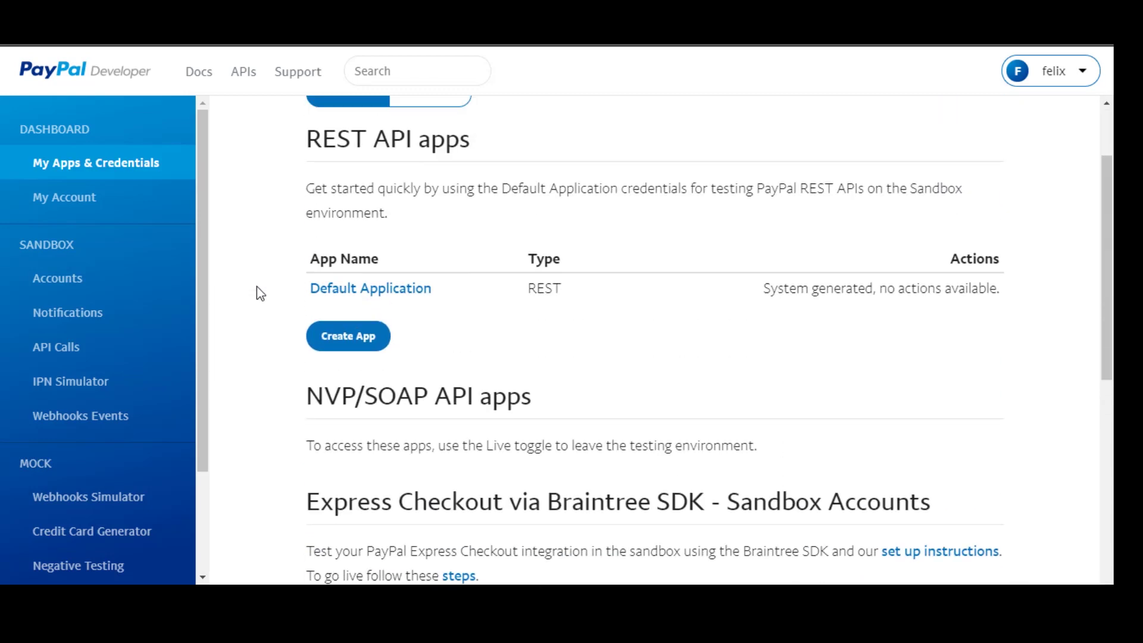
scroll(256, 286, up, 1)
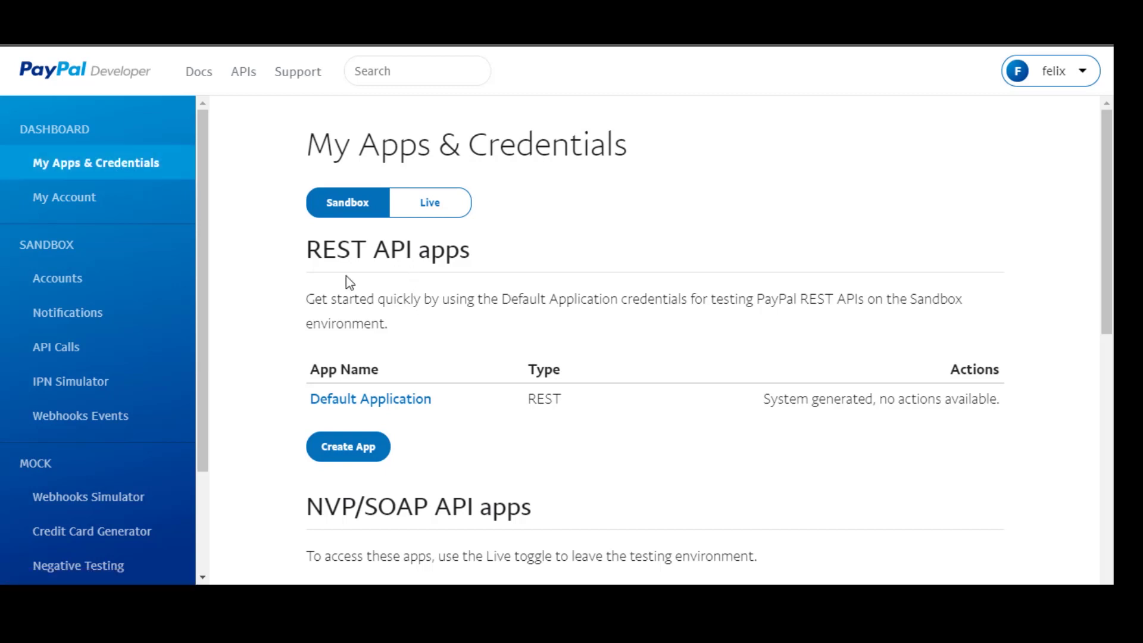
click(438, 208)
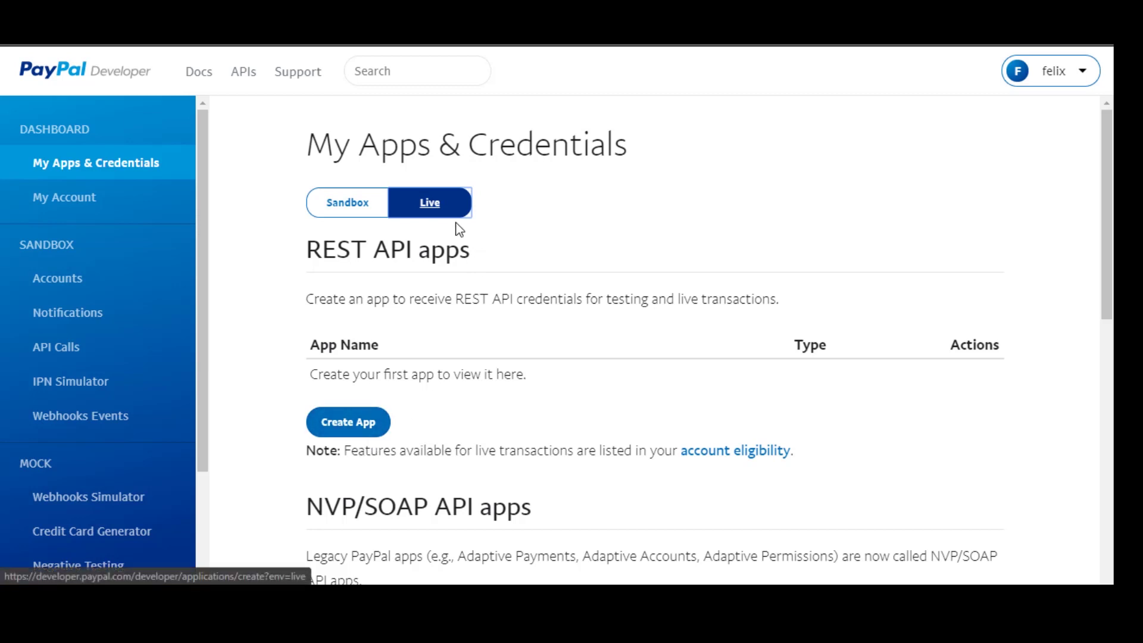
click(356, 205)
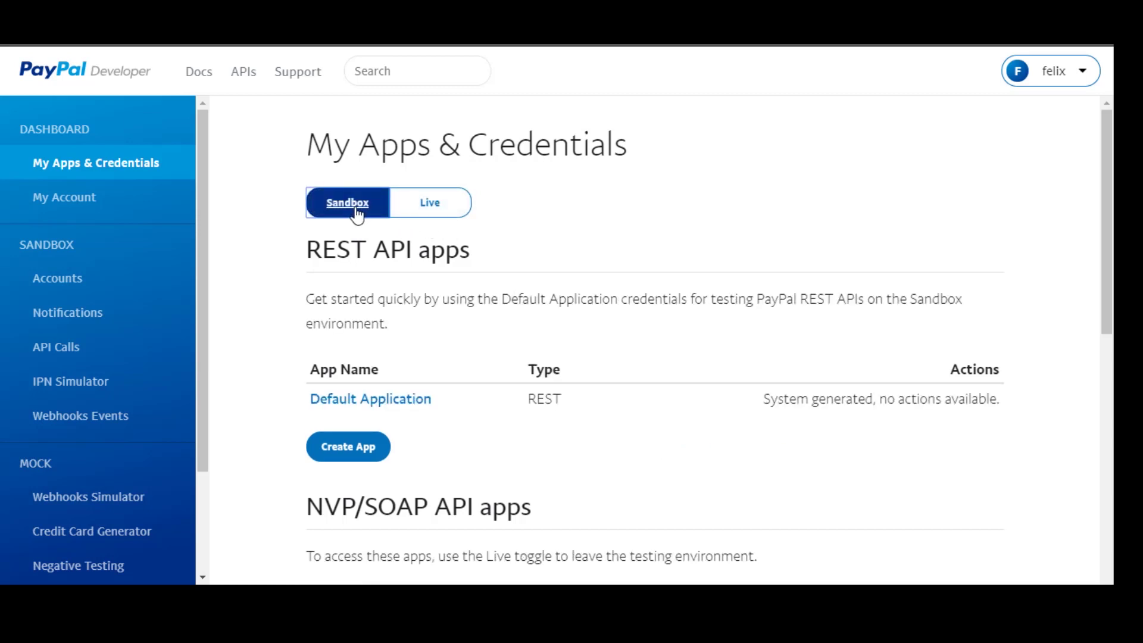
- Start a new sandbox REST API app and name it "funnel mixer ejemplo 2"
click(365, 455)
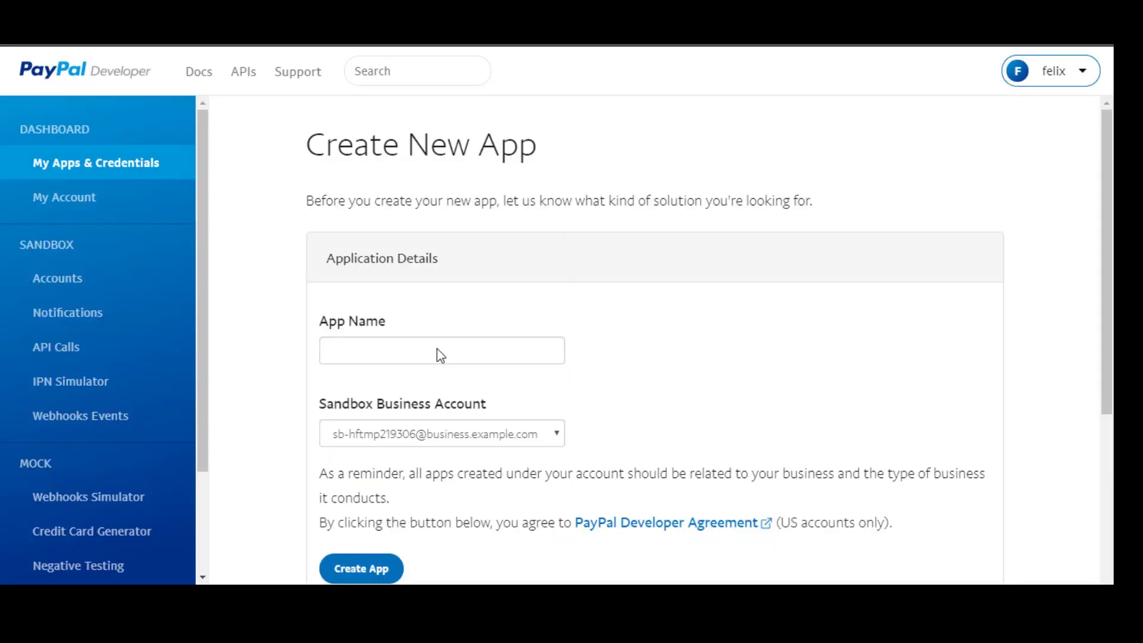
click(439, 352)
text(fu)
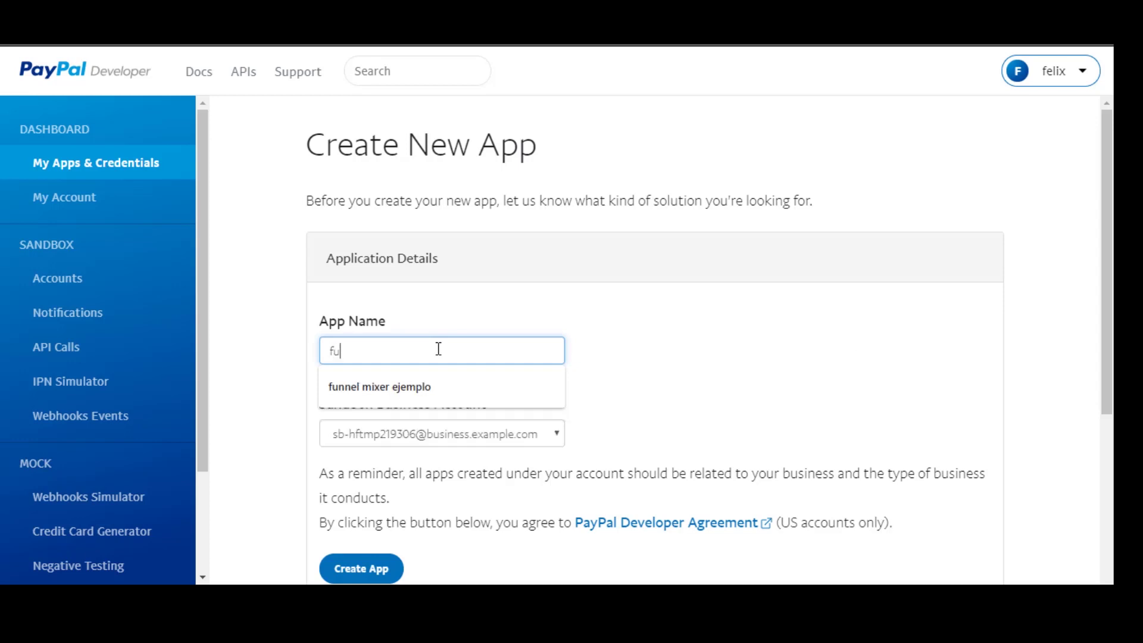
text(nnel mixer ejemplo )
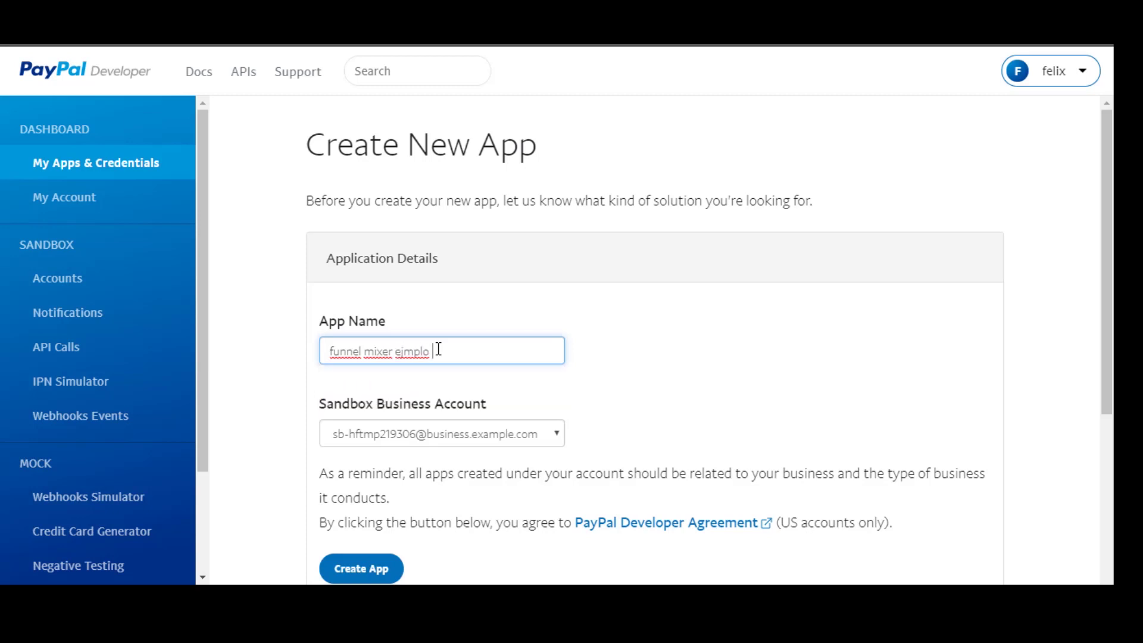
text(2)
click(405, 353)
text(e)
click(284, 377)
scroll(285, 377, down, 3)
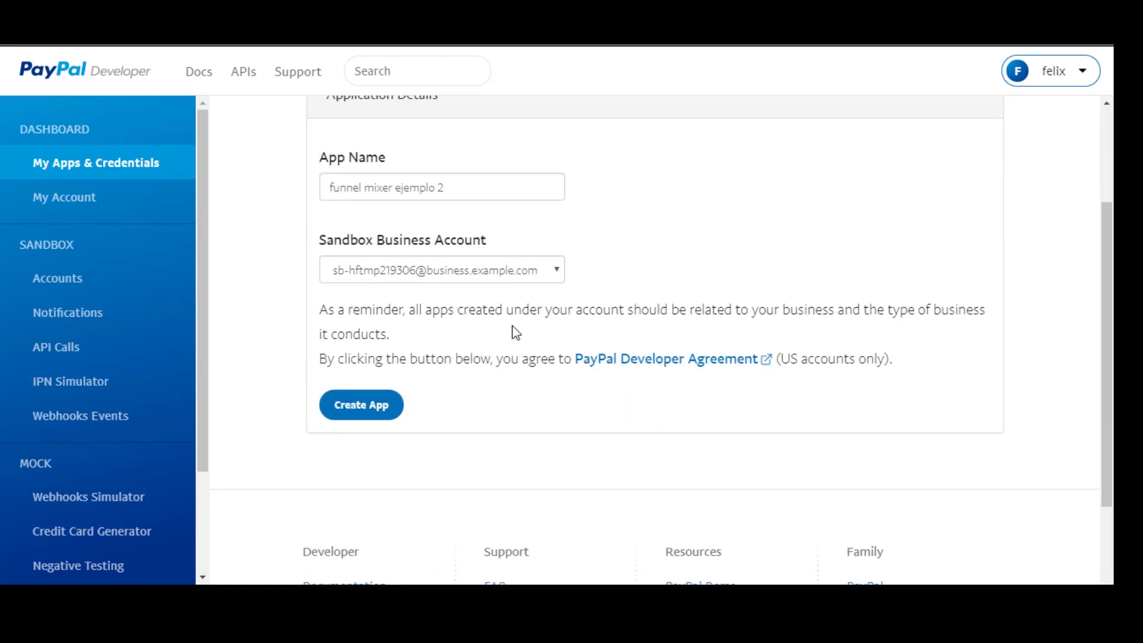
- Choose the first sandbox business account in the list for the app and create the app
click(507, 273)
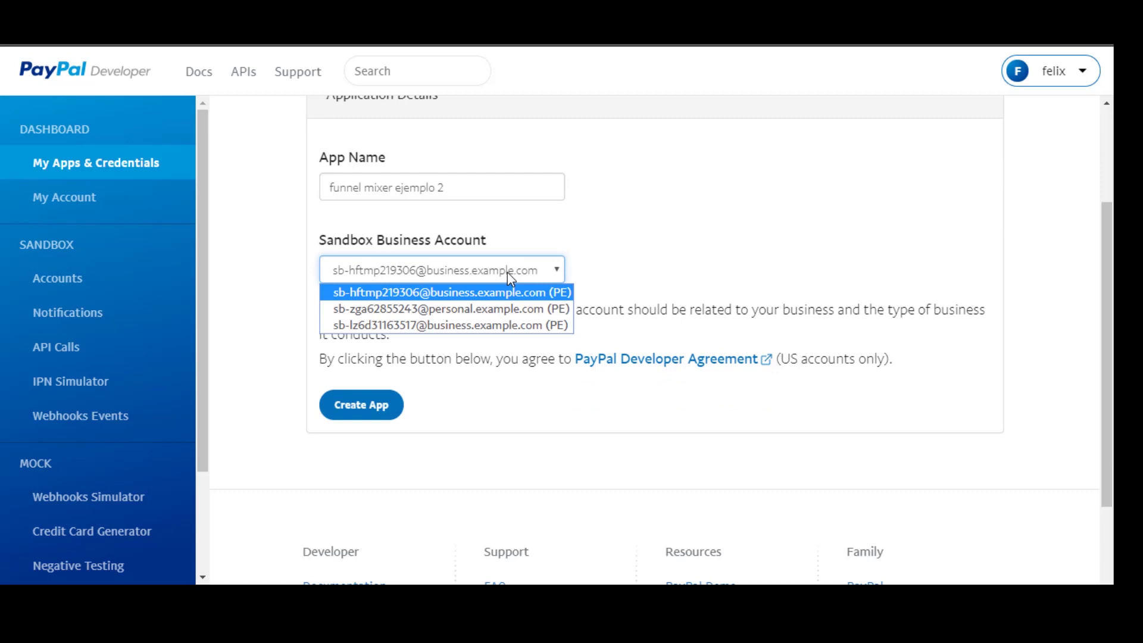
click(507, 272)
click(516, 276)
click(494, 293)
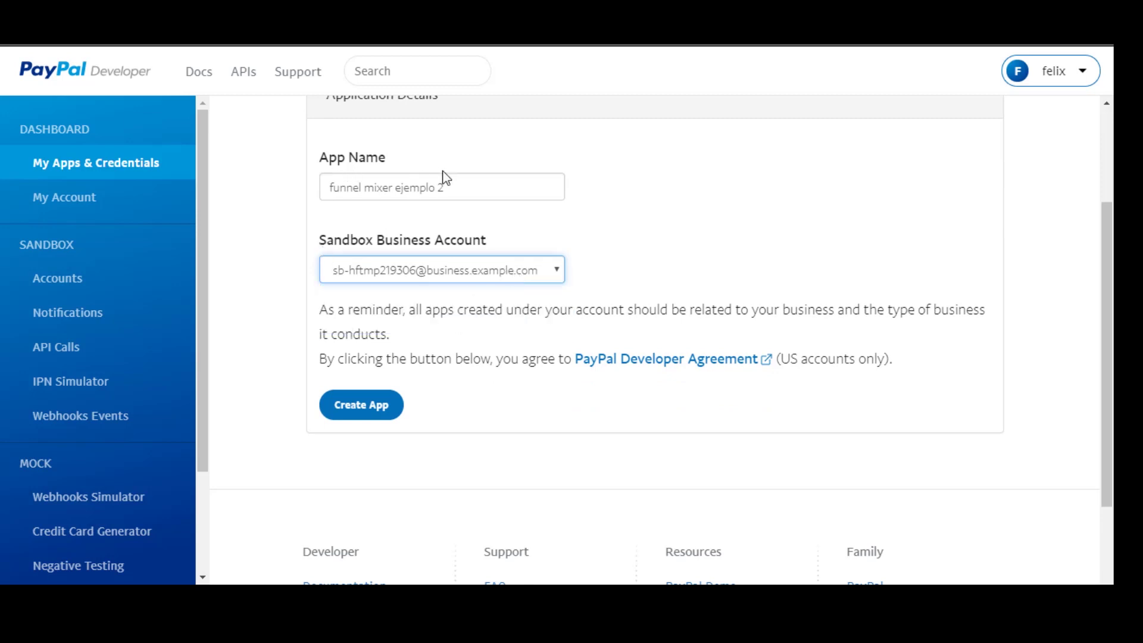
scroll(411, 273, up, 1)
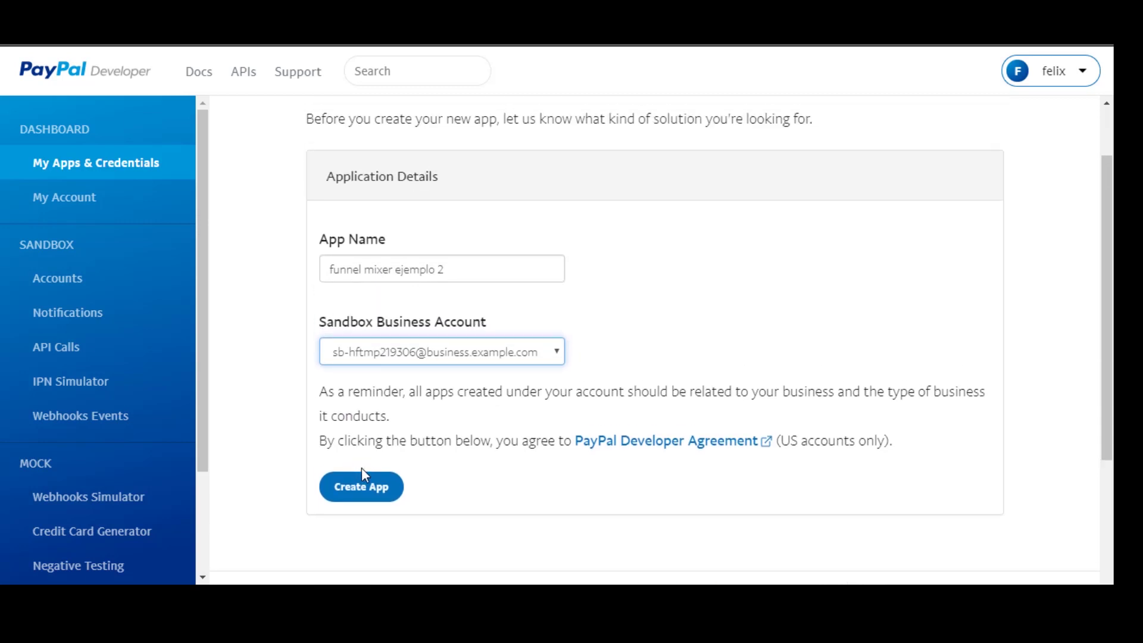
click(380, 499)
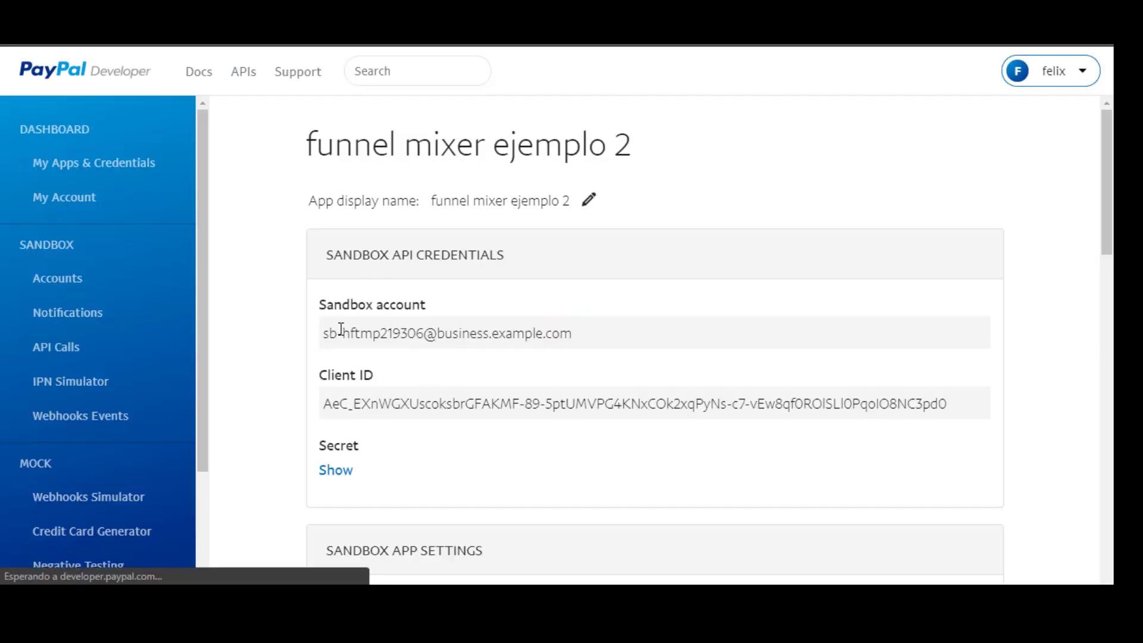
- Reveal the client secret in the new app's sandbox API credentials
scroll(284, 323, down, 3)
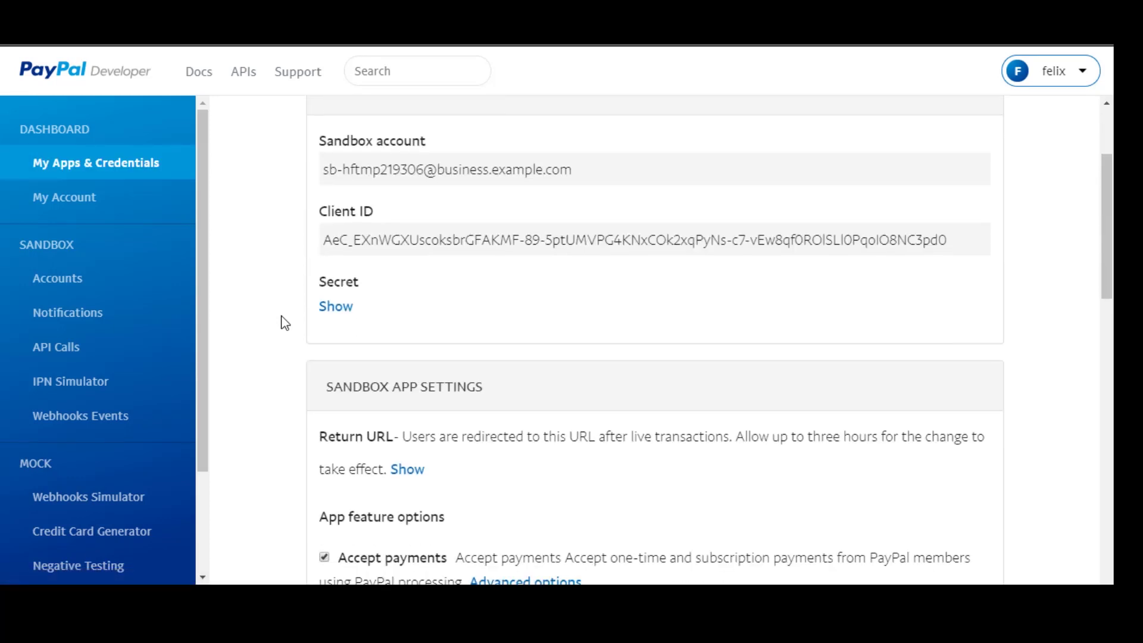
scroll(284, 322, up, 3)
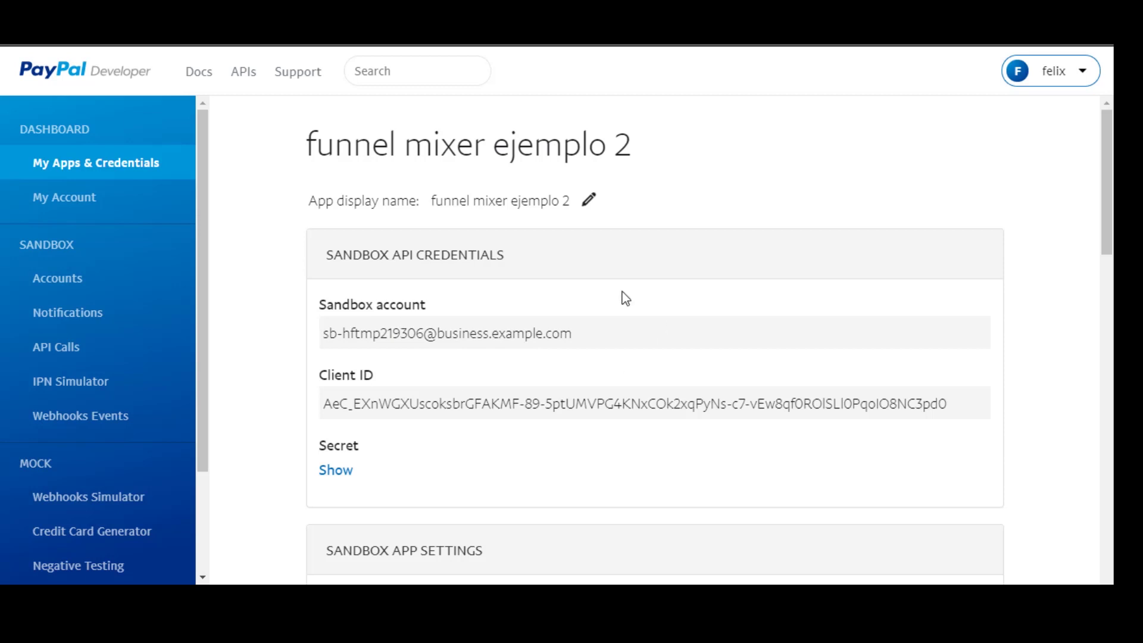
scroll(320, 364, down, 1)
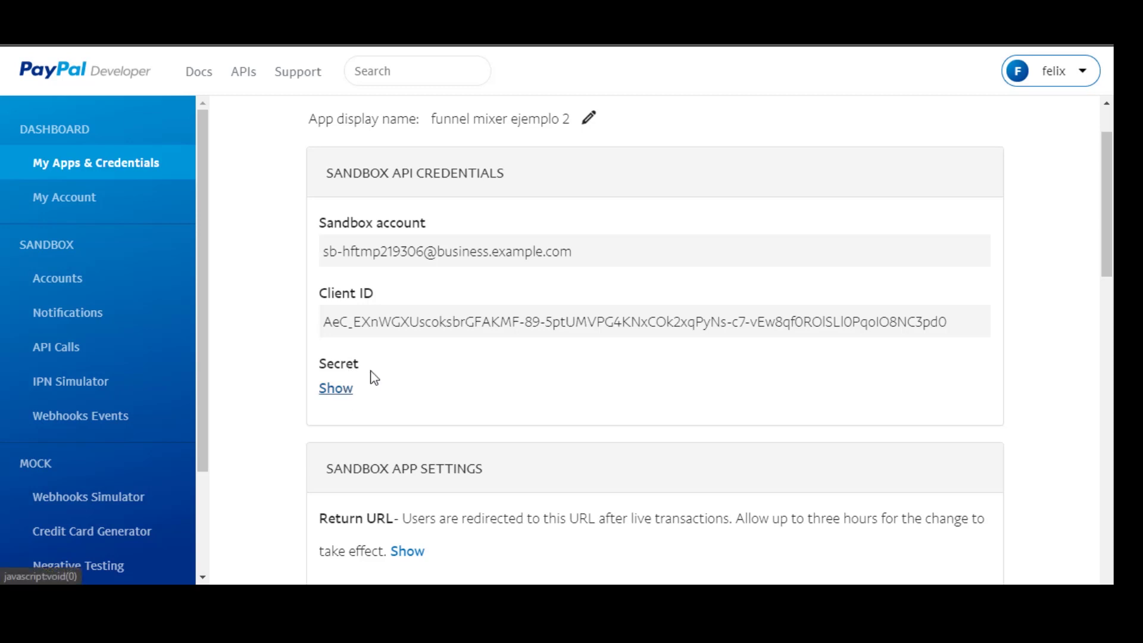
click(336, 389)
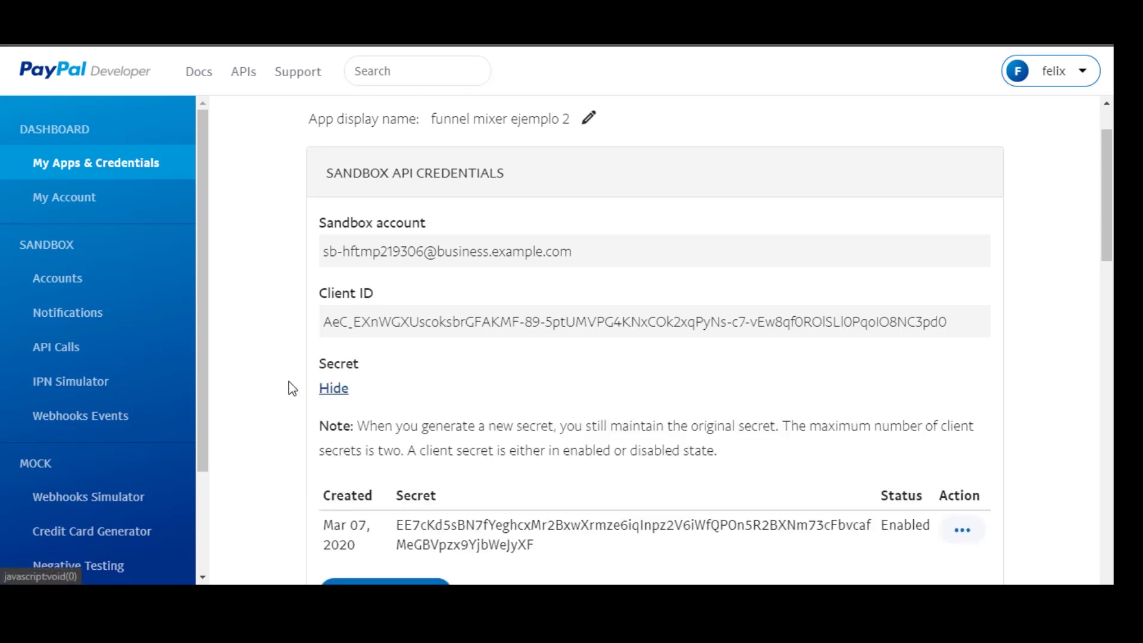
- Copy the client ID from the sandbox API credentials into the Client field of ClickFunnels' new PayPal V2 account form
scroll(291, 388, down, 2)
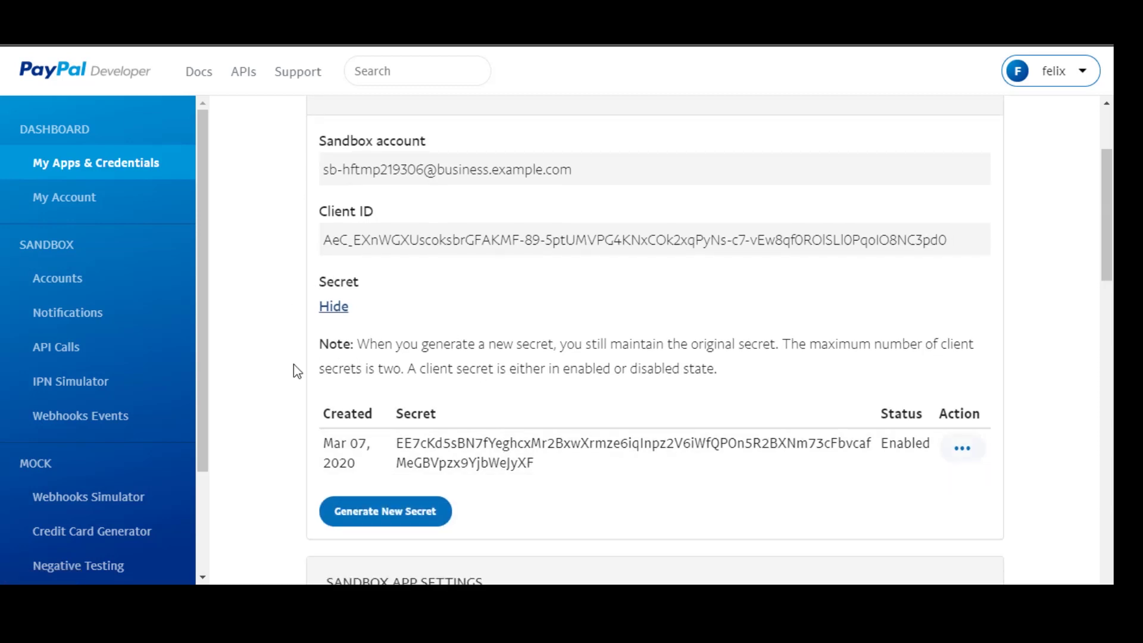
scroll(293, 368, down, 1)
scroll(294, 368, up, 1)
key(alt+Tab)
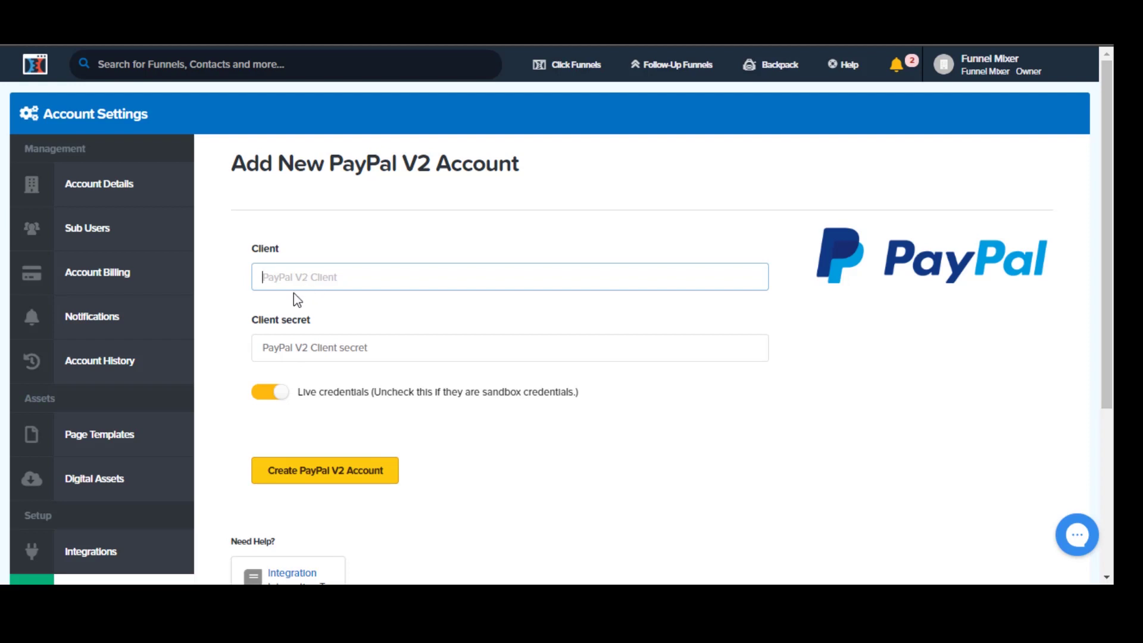
key(alt+Tab)
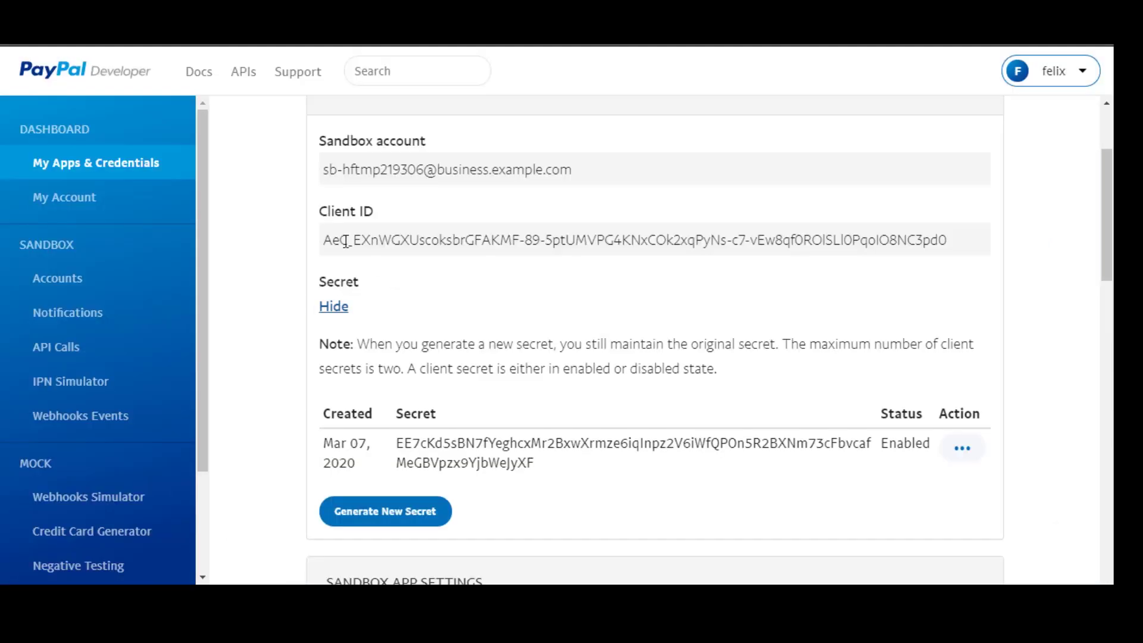
triple_click(326, 241)
key(ctrl+c)
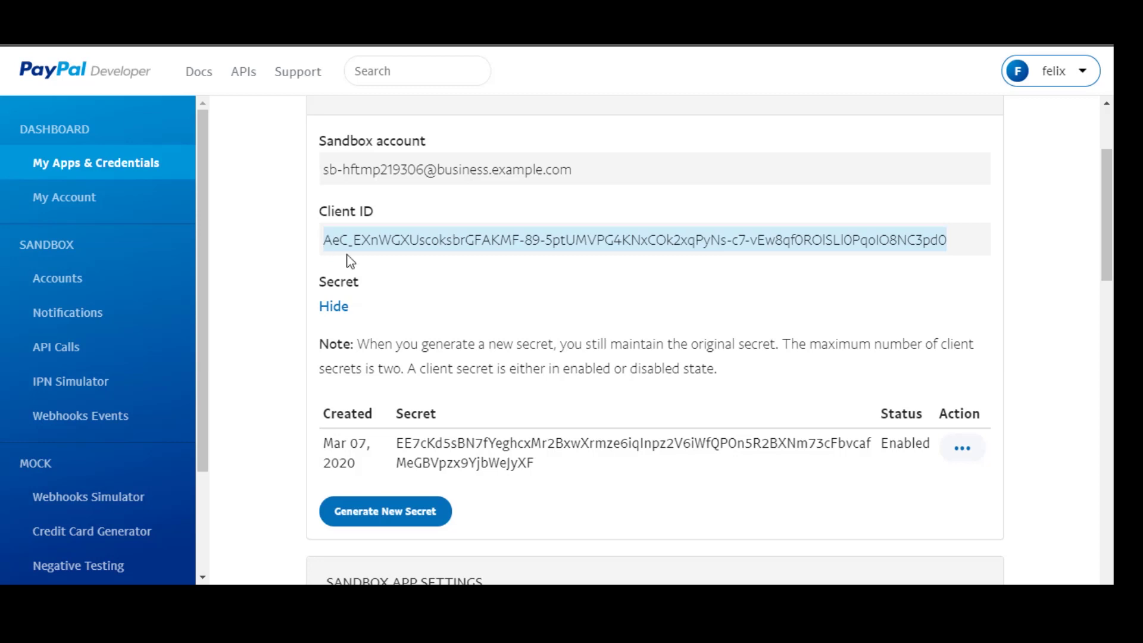
key(ctrl+Tab)
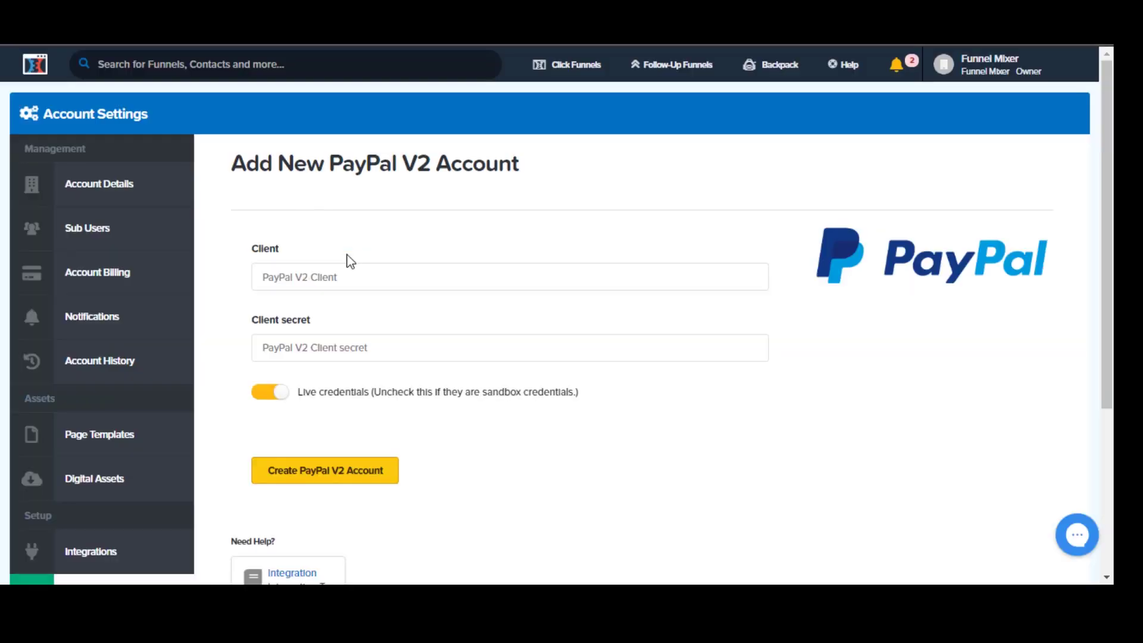
click(375, 280)
key(ctrl+v)
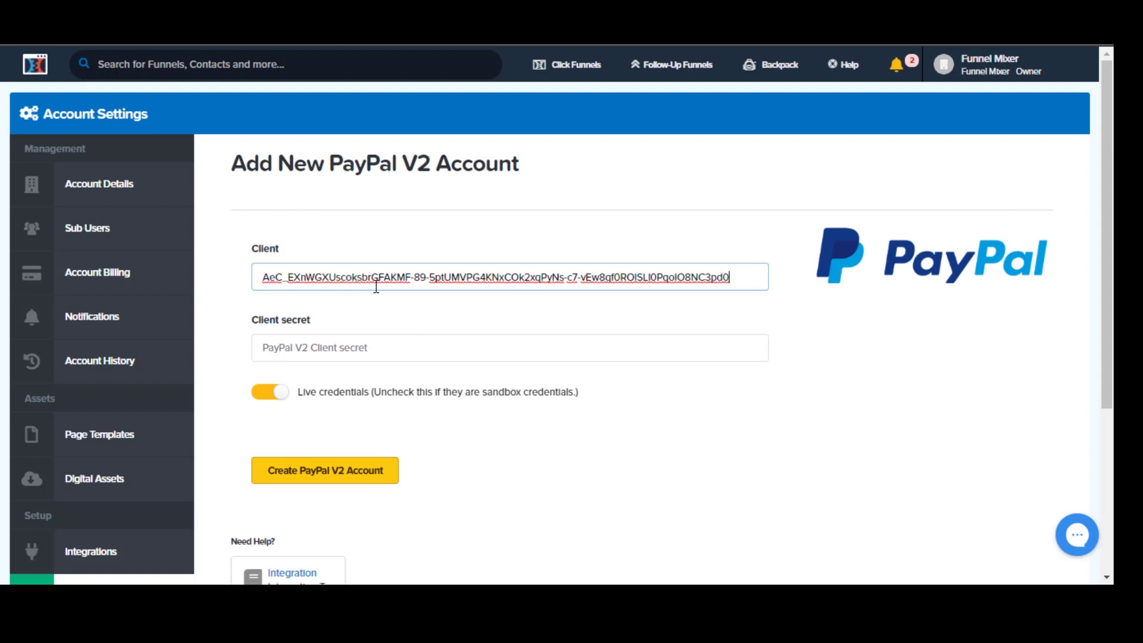
- Copy the client secret from the PayPal Developer app's credentials into the Client secret field of the ClickFunnels form
click(388, 350)
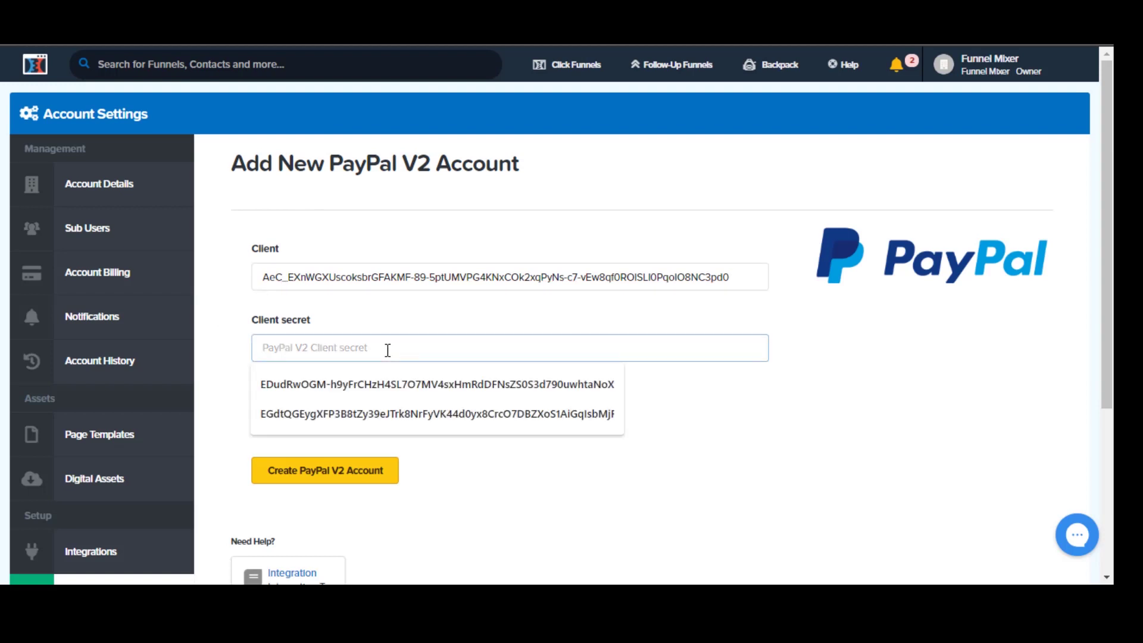
click(403, 310)
key(ctrl+Tab)
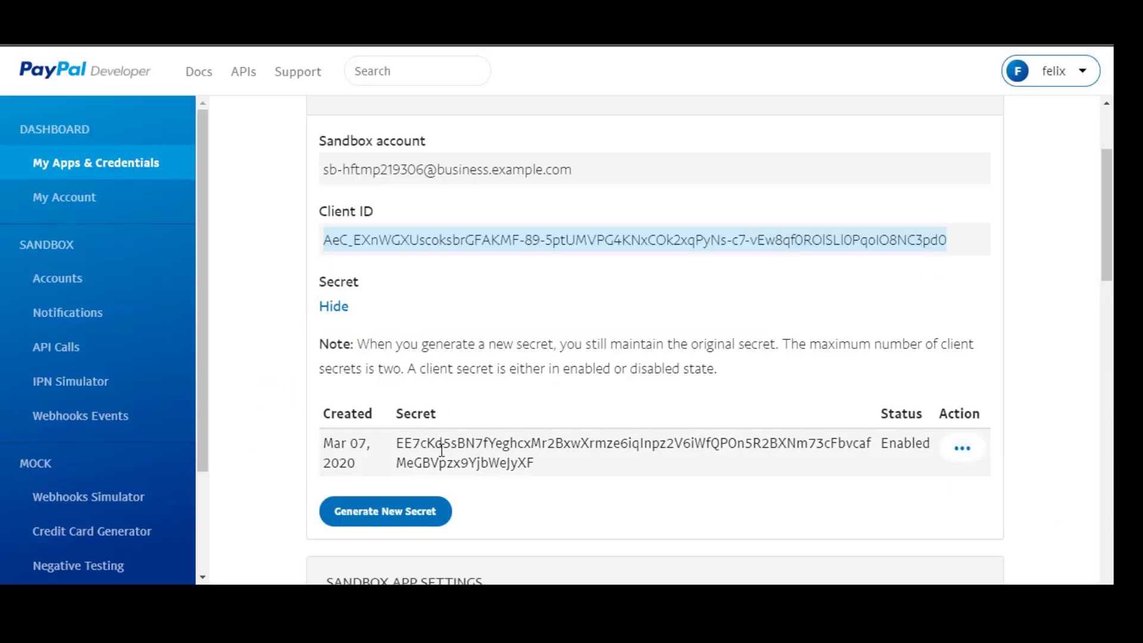
double_click(459, 445)
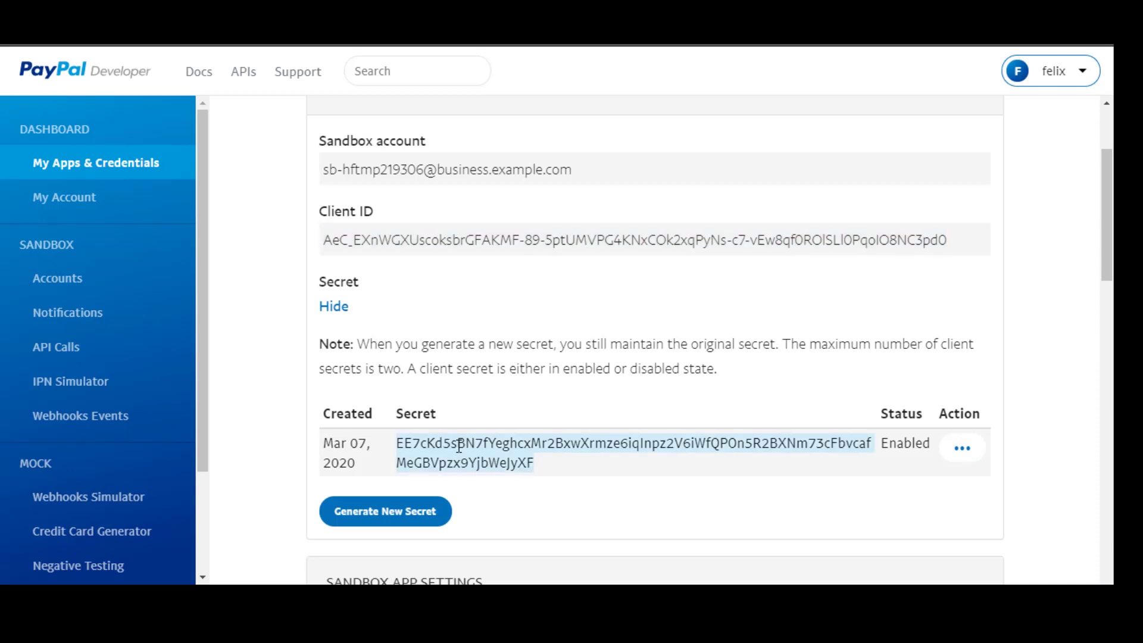
key(ctrl+Tab)
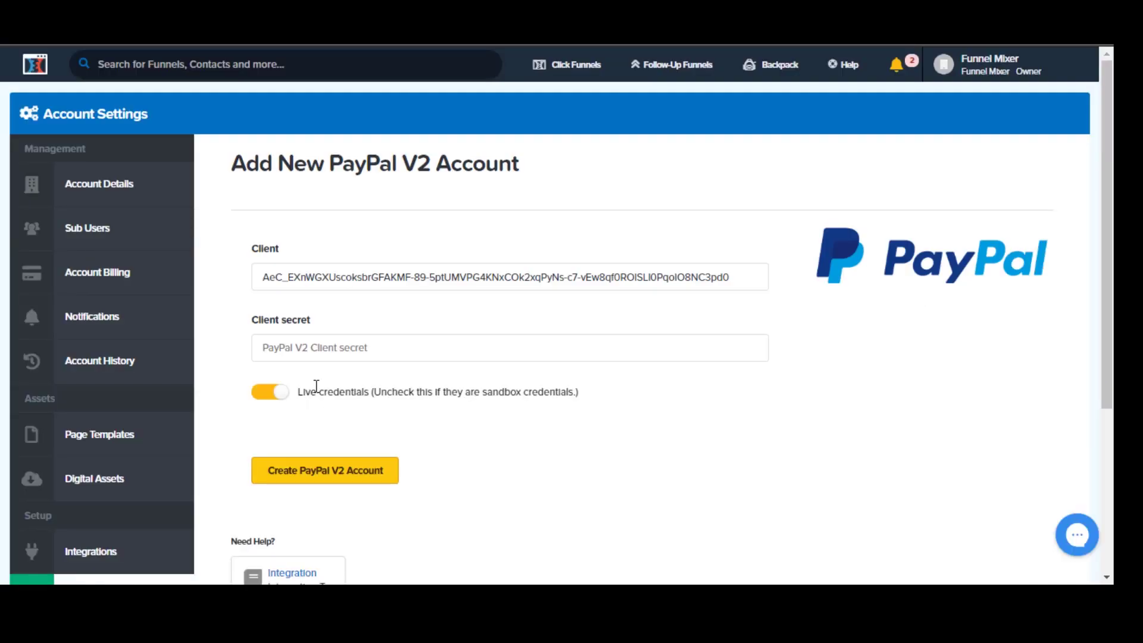
click(331, 347)
key(ctrl+v)
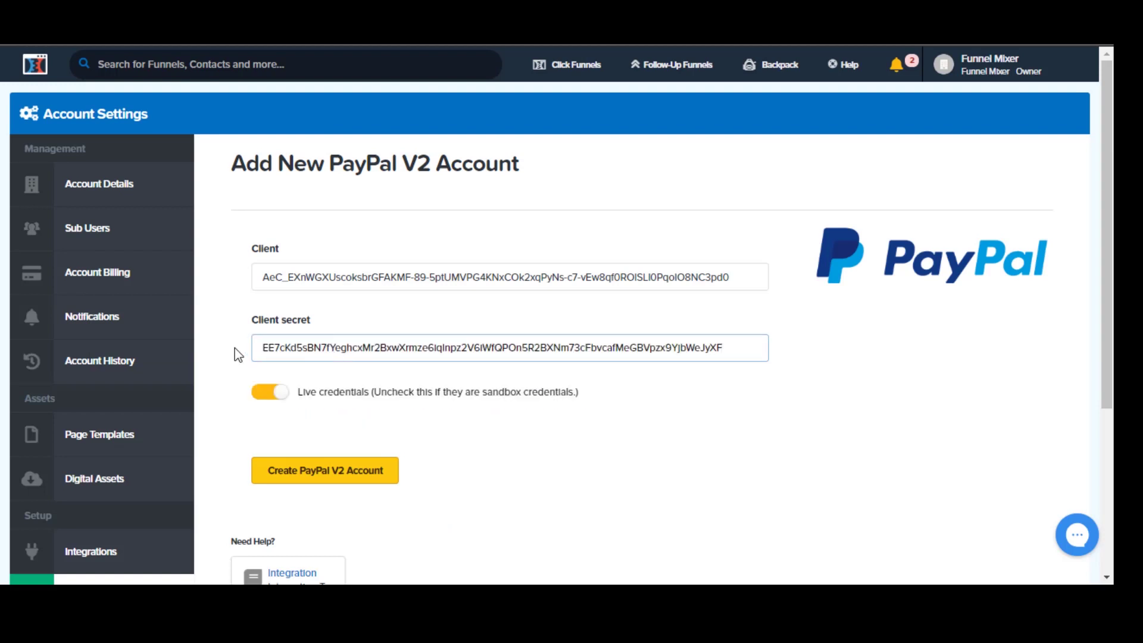
- Return to PayPal Developer and examine the app's sandbox settings, feature options and webhooks section
key(ctrl+shift+Tab)
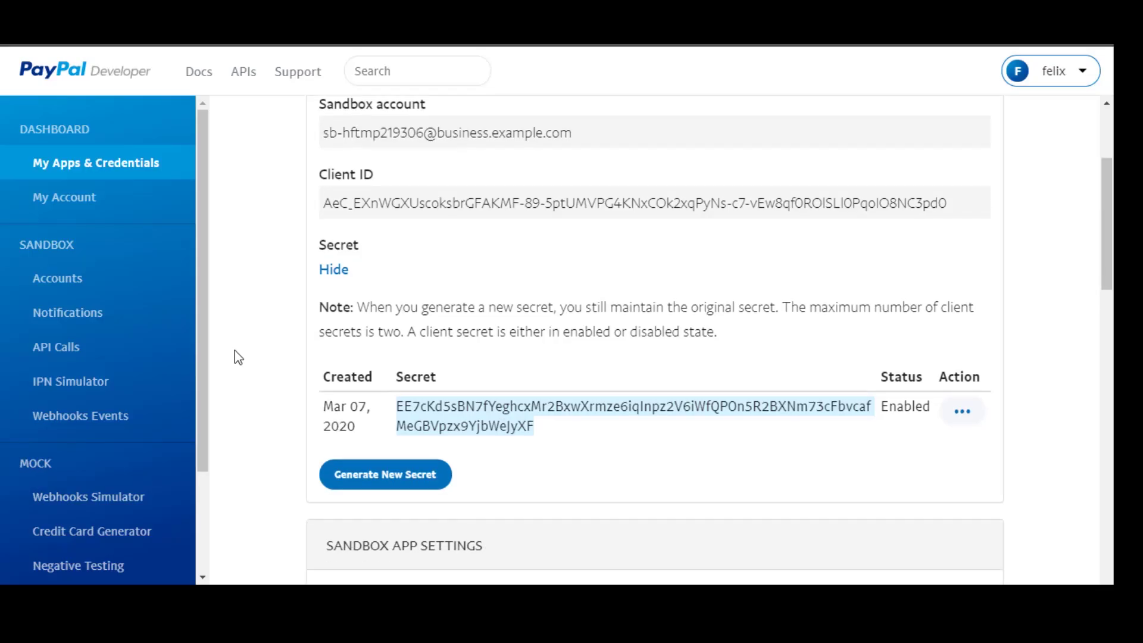
scroll(234, 350, down, 10)
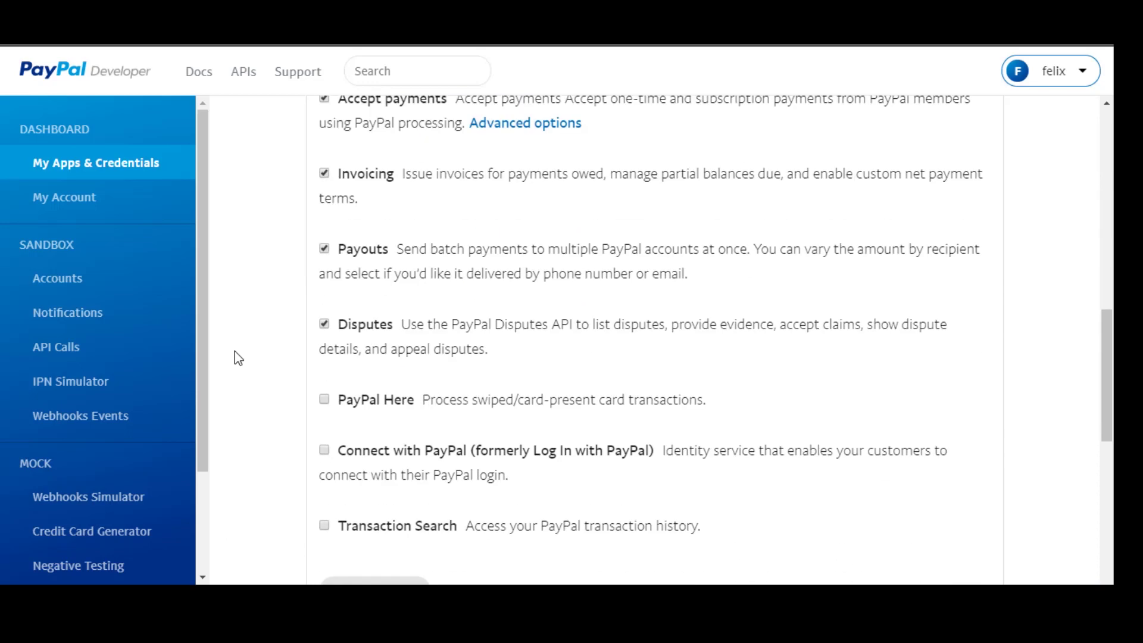
scroll(234, 351, down, 3)
scroll(235, 351, up, 7)
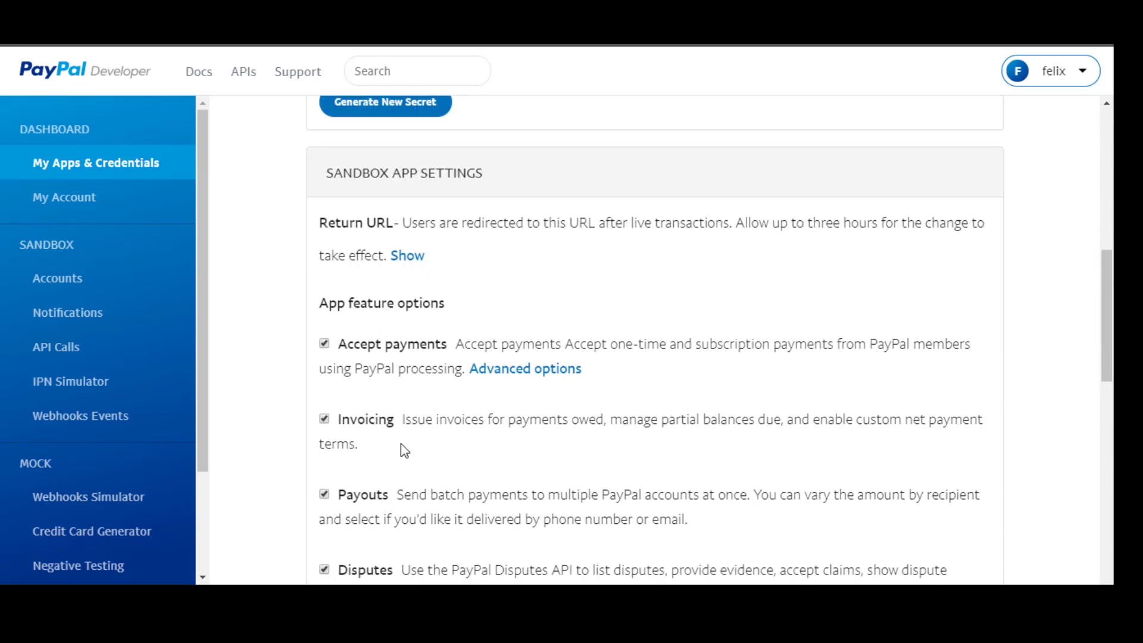
scroll(377, 417, down, 4)
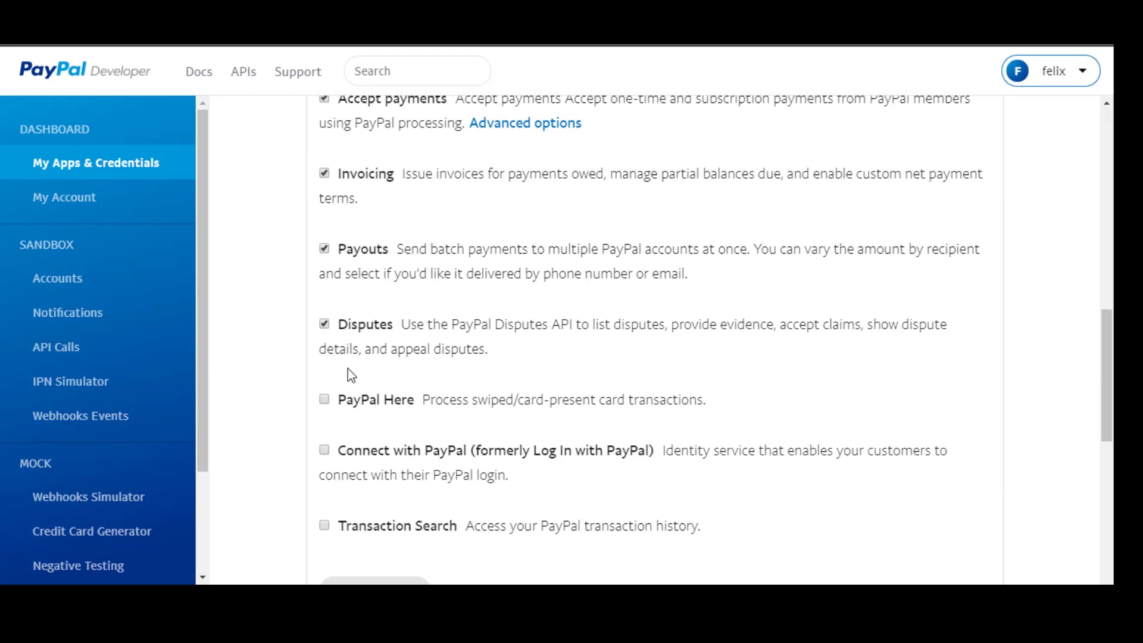
scroll(349, 372, down, 4)
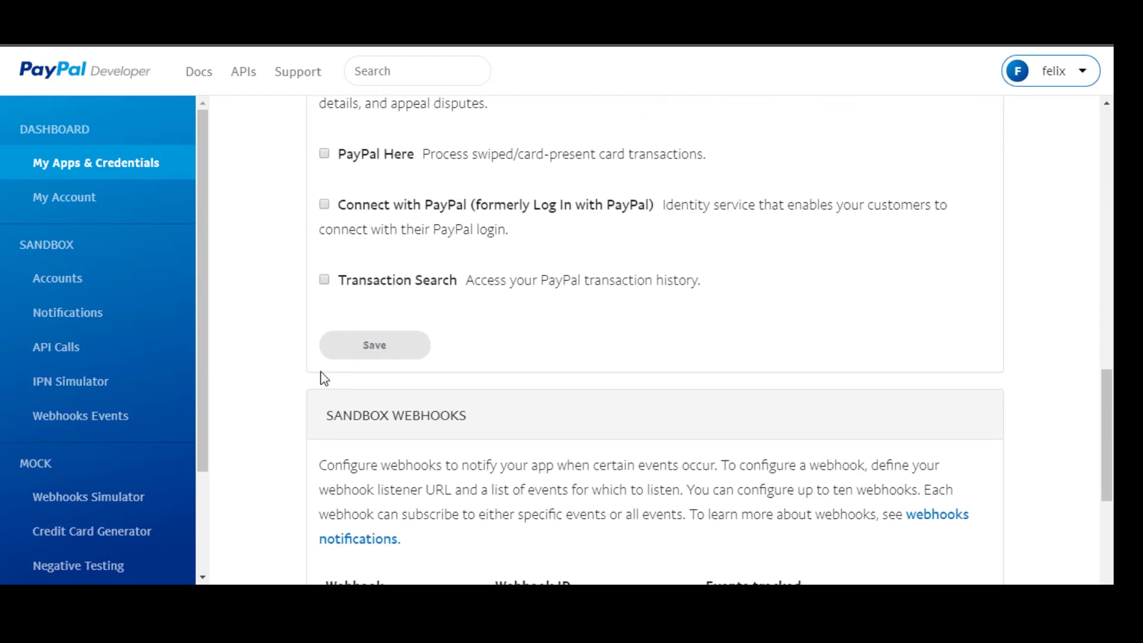
scroll(288, 347, up, 8)
scroll(286, 343, down, 13)
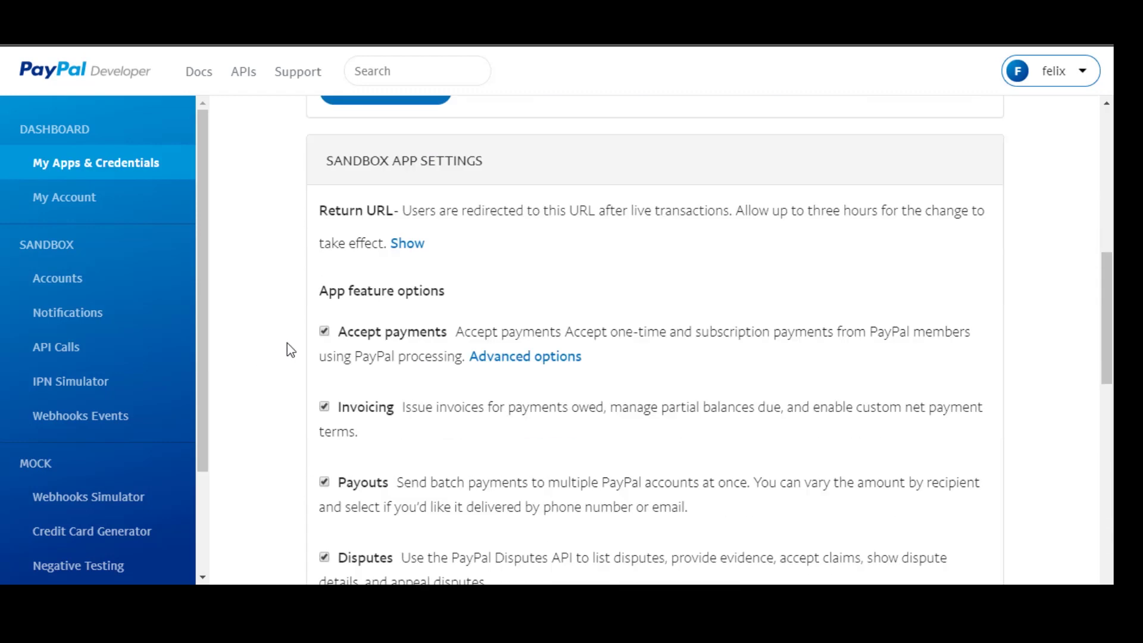
scroll(287, 344, up, 5)
scroll(287, 344, up, 2)
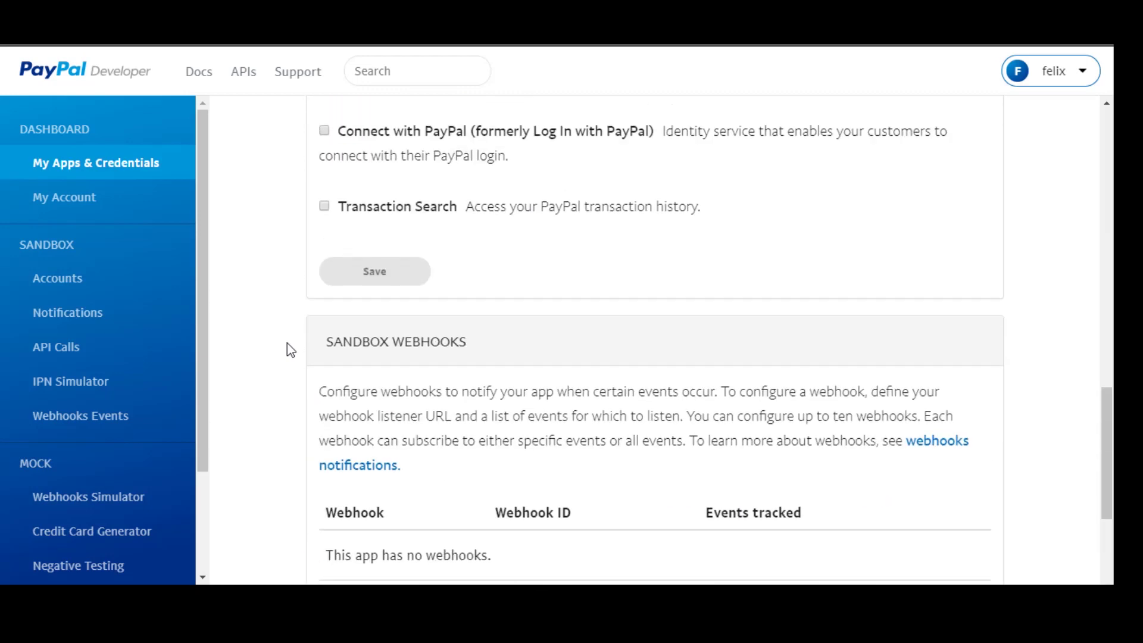
scroll(287, 345, down, 2)
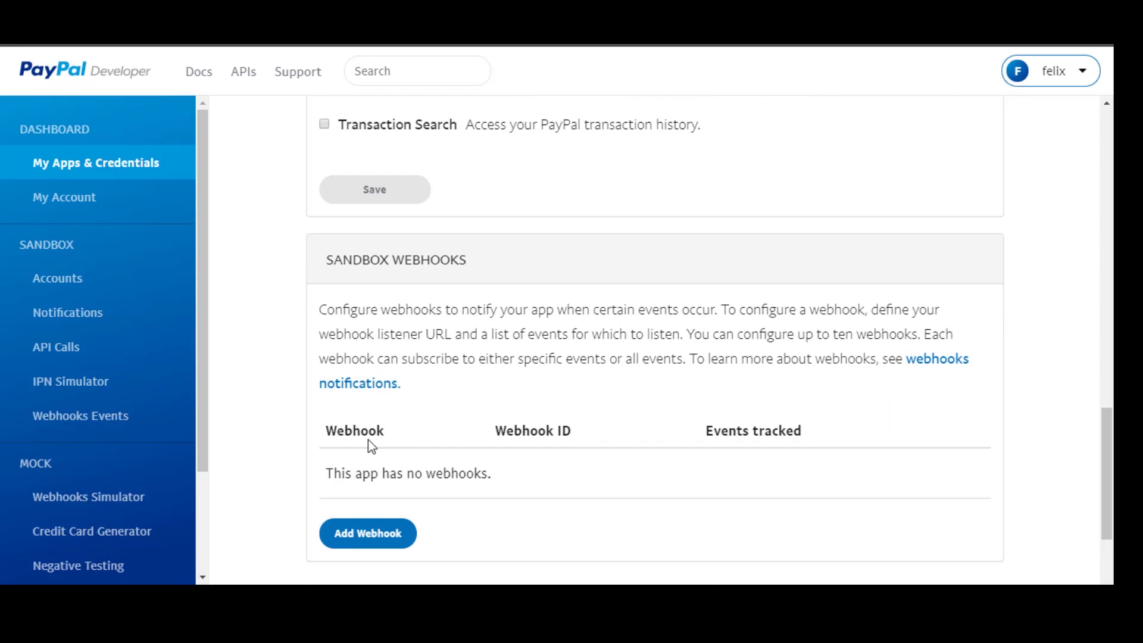
scroll(459, 427, up, 5)
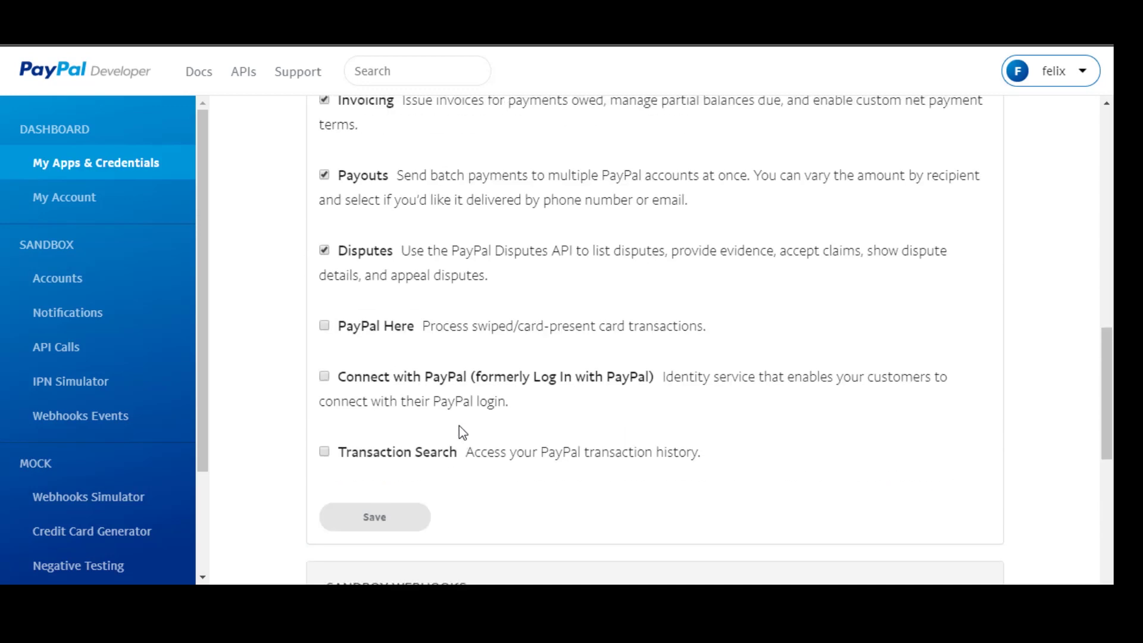
scroll(459, 426, down, 5)
scroll(459, 426, up, 8)
scroll(459, 426, up, 12)
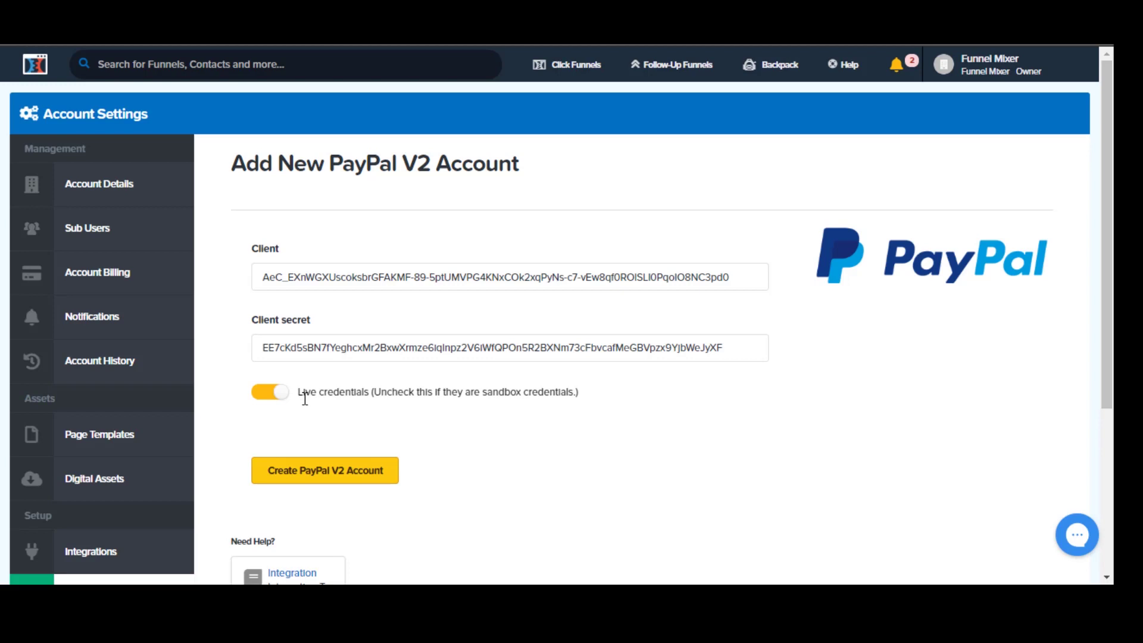
- In ClickFunnels, turn off live credentials for the sandbox keys and create the PayPal V2 account
click(259, 400)
click(373, 481)
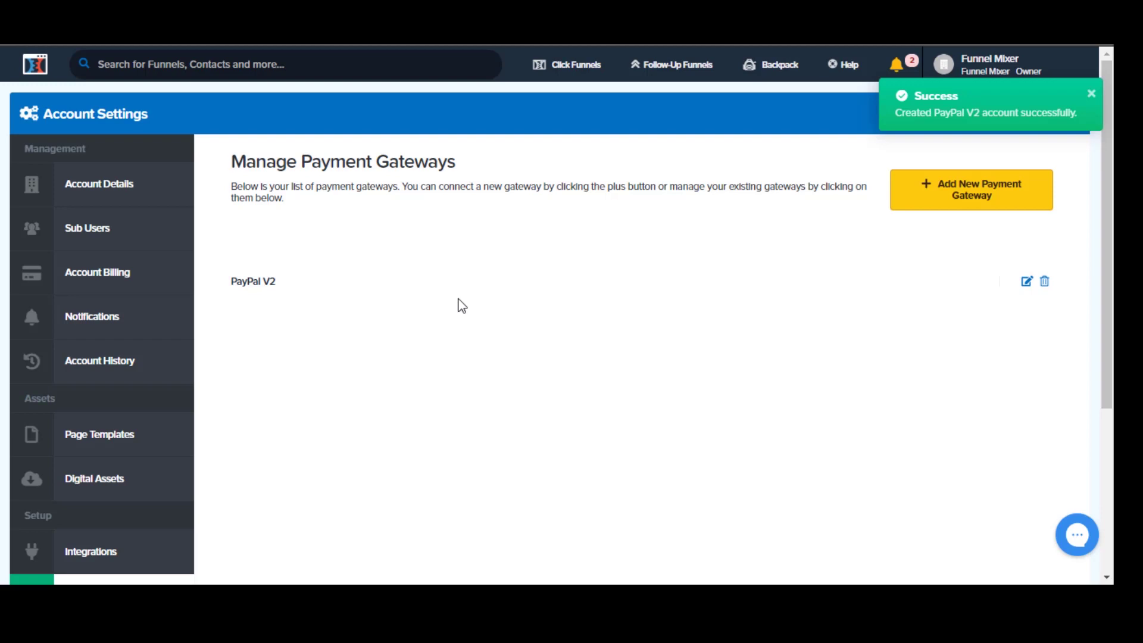
scroll(461, 304, down, 3)
scroll(459, 304, up, 3)
scroll(384, 360, down, 2)
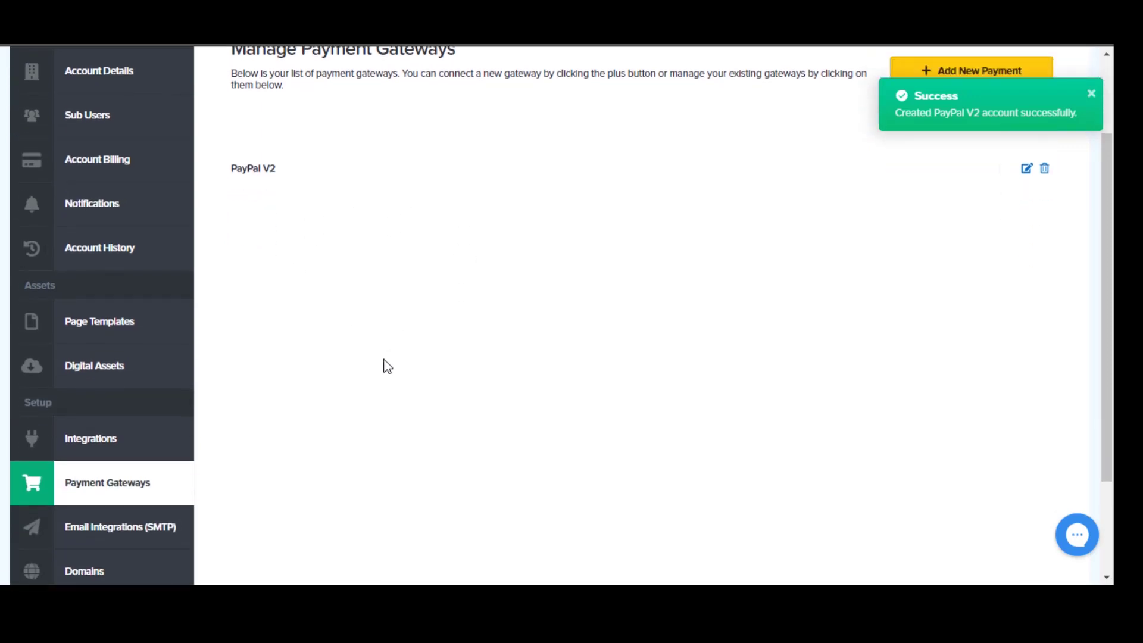
scroll(387, 366, up, 2)
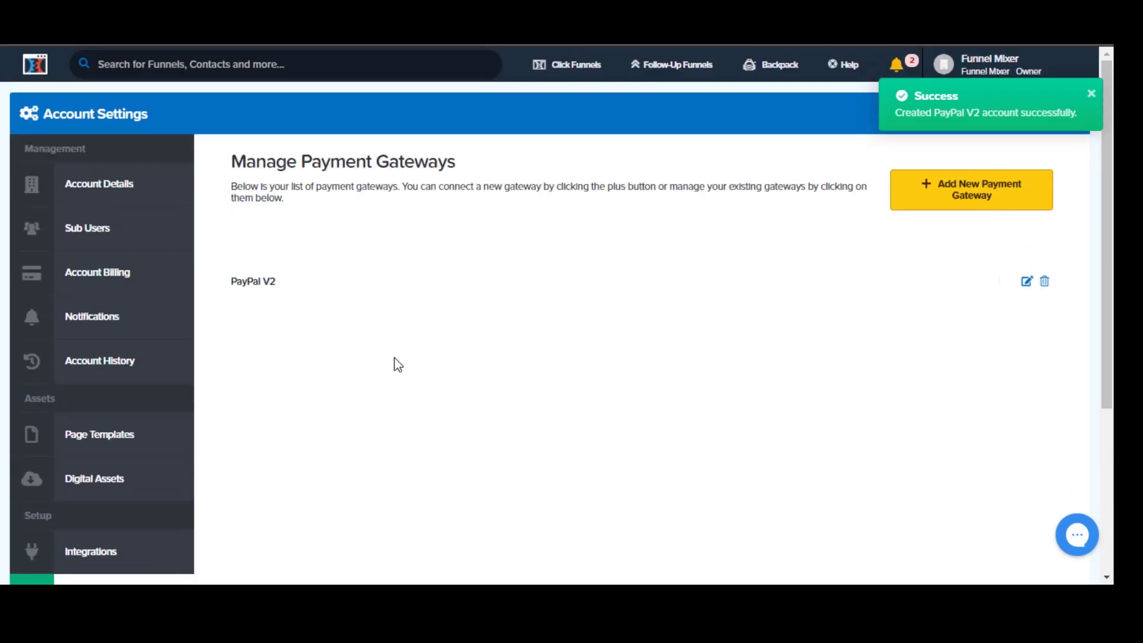